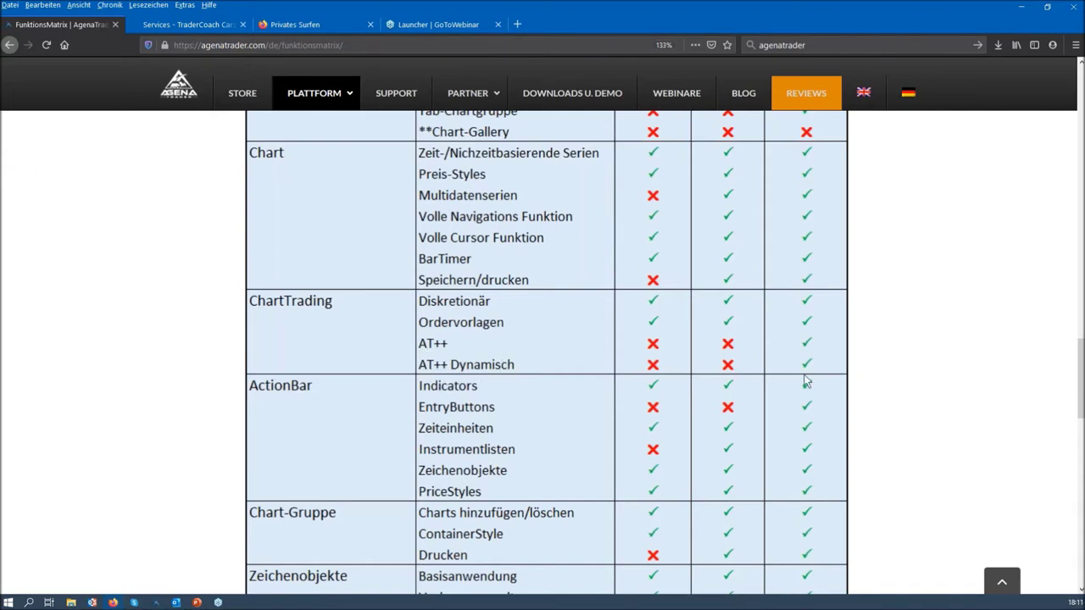
Review the remaining sections of the function matrix for Mercury, Neptune and Andromeda, down to the AddOns and footnotes
scroll(840, 382, down, 3)
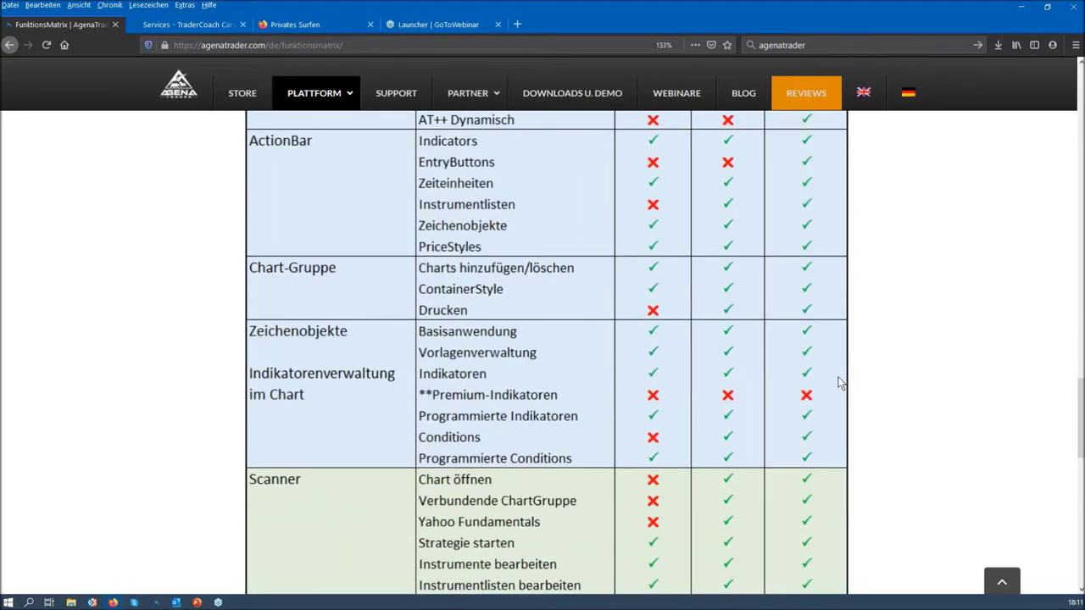
scroll(830, 374, down, 4)
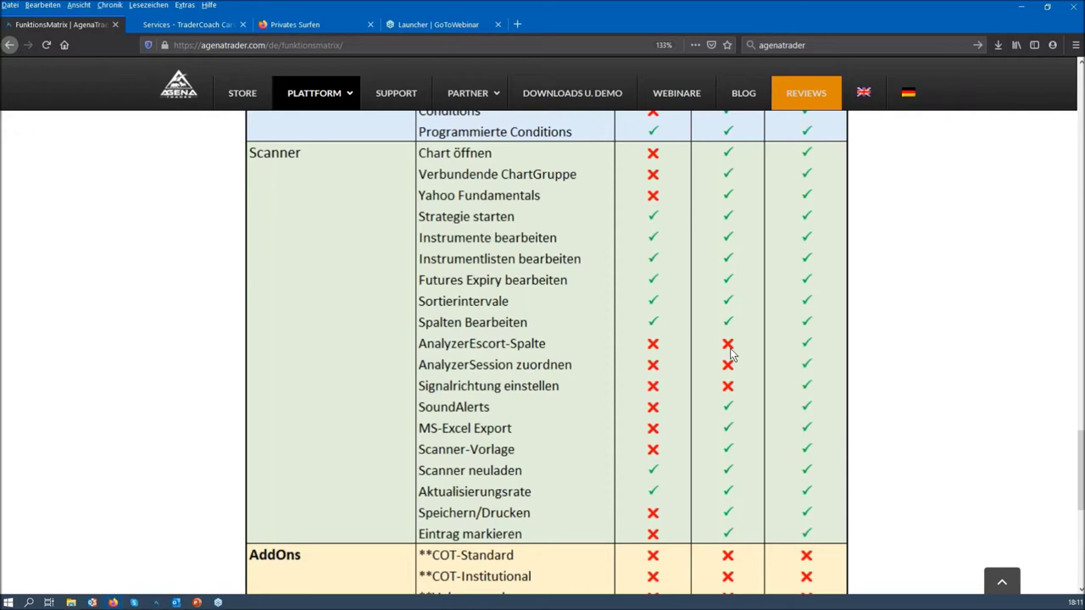
scroll(726, 381, down, 4)
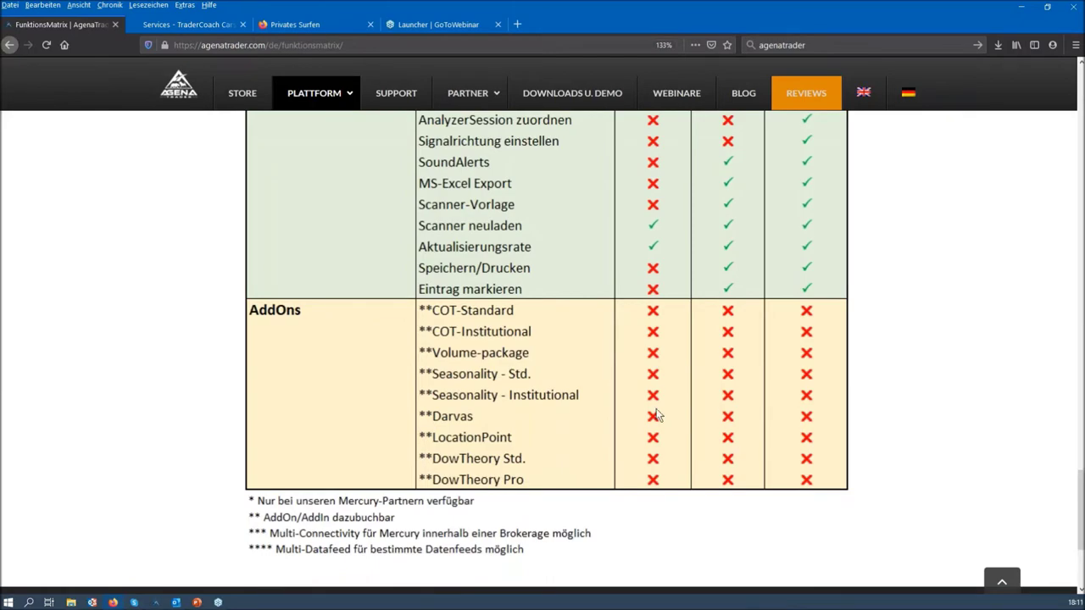
scroll(657, 415, up, 20)
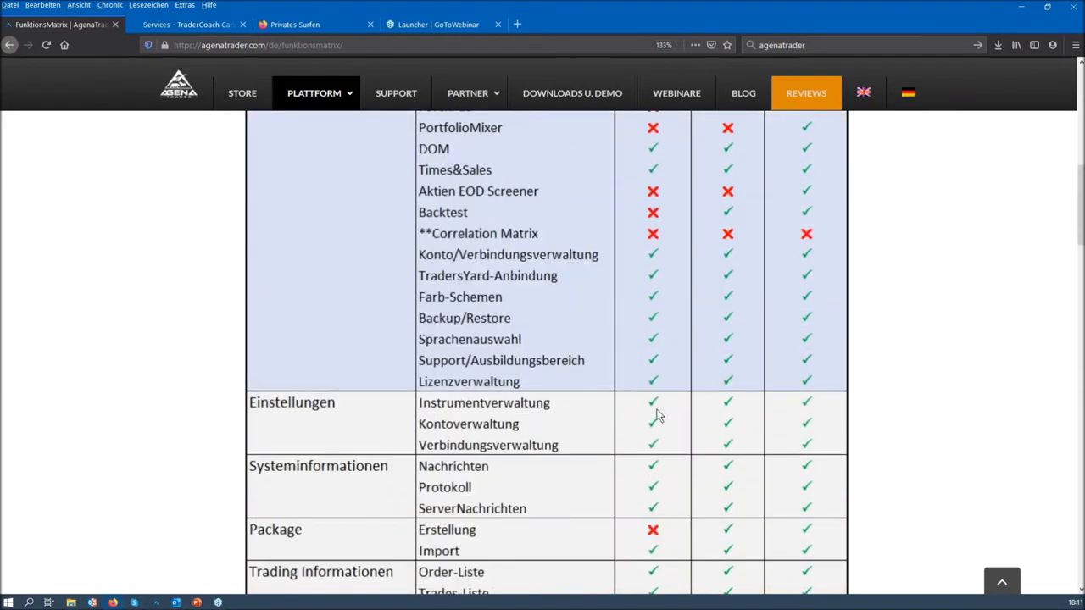
scroll(657, 415, up, 10)
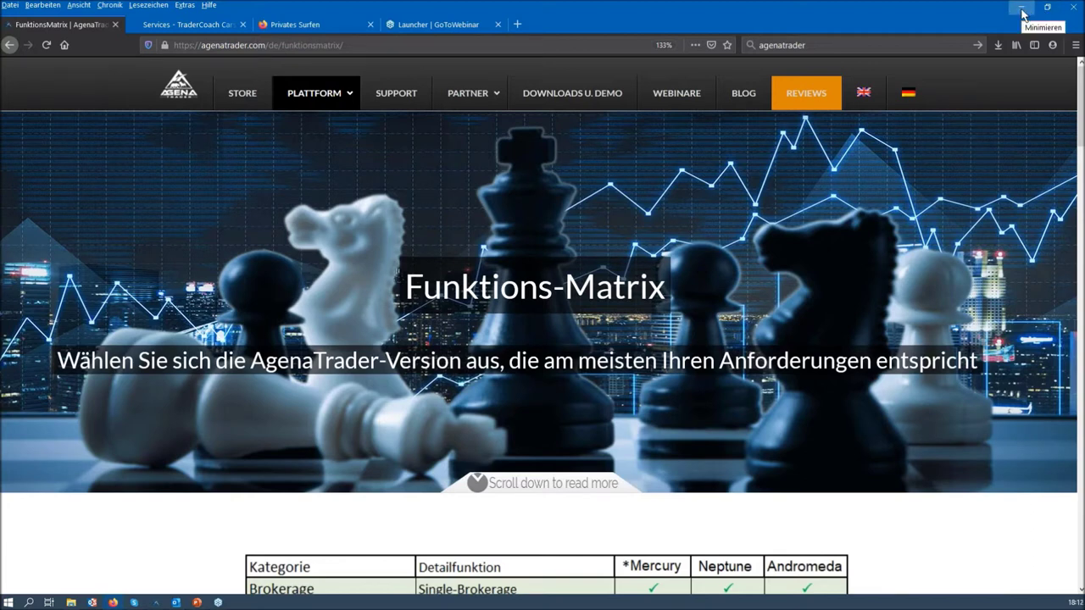
Switch to AgenaTrader and maximize its window
click(156, 603)
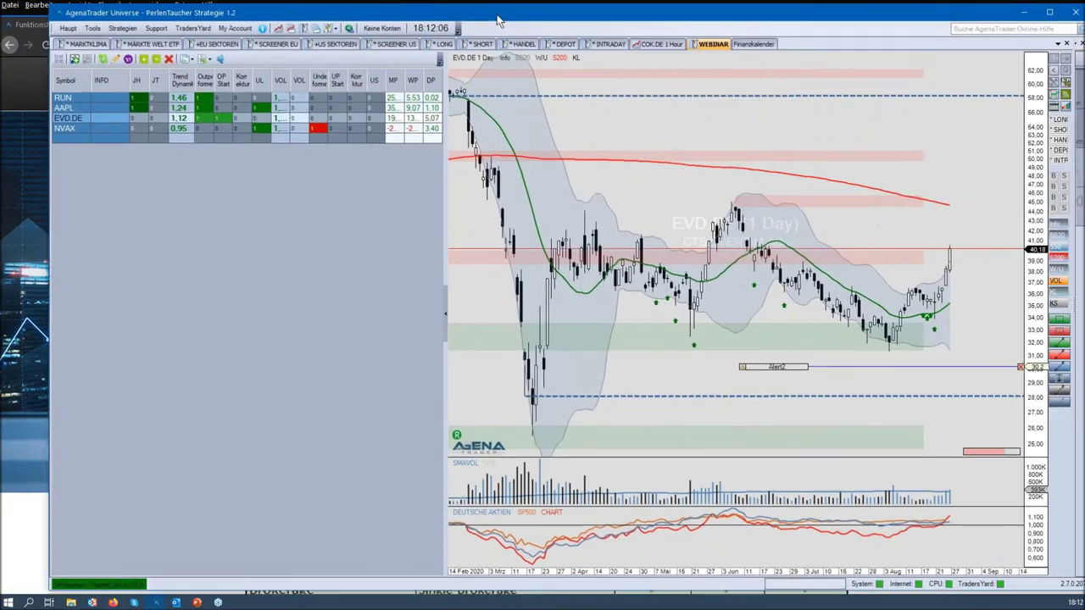
double_click(499, 15)
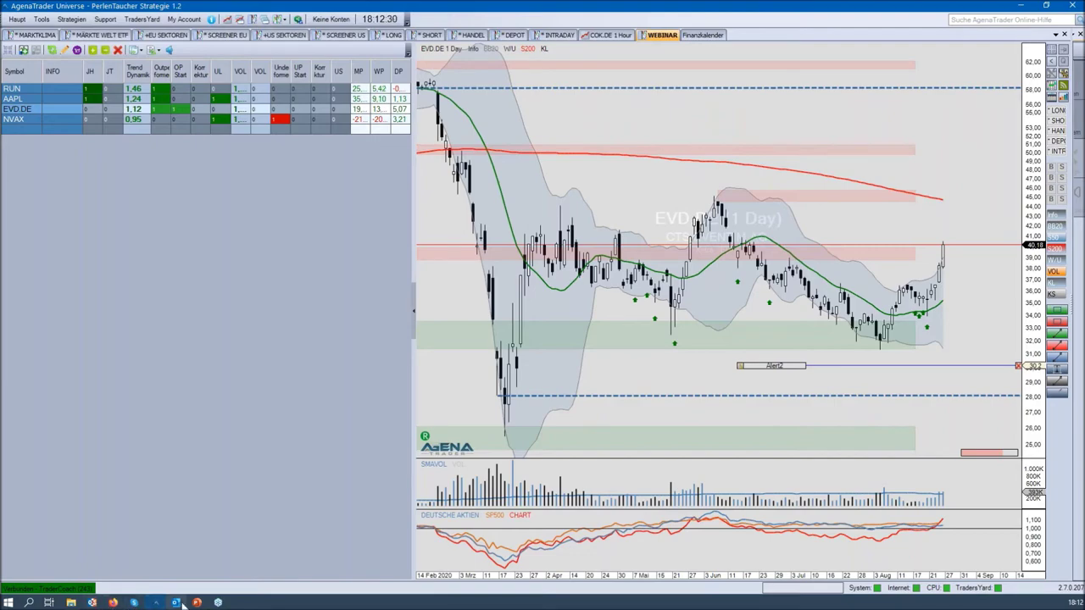
Switch to Firefox and open the AgenaTrader videos page from the TraderCoach site's Webinar & Videos section
click(113, 603)
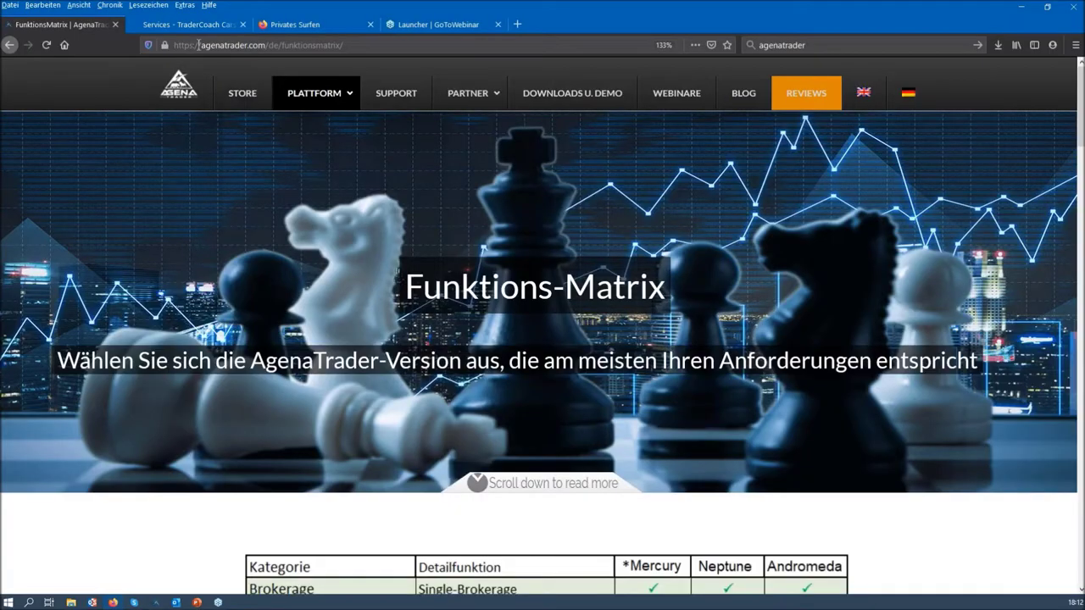
click(222, 25)
mouse_move(305, 108)
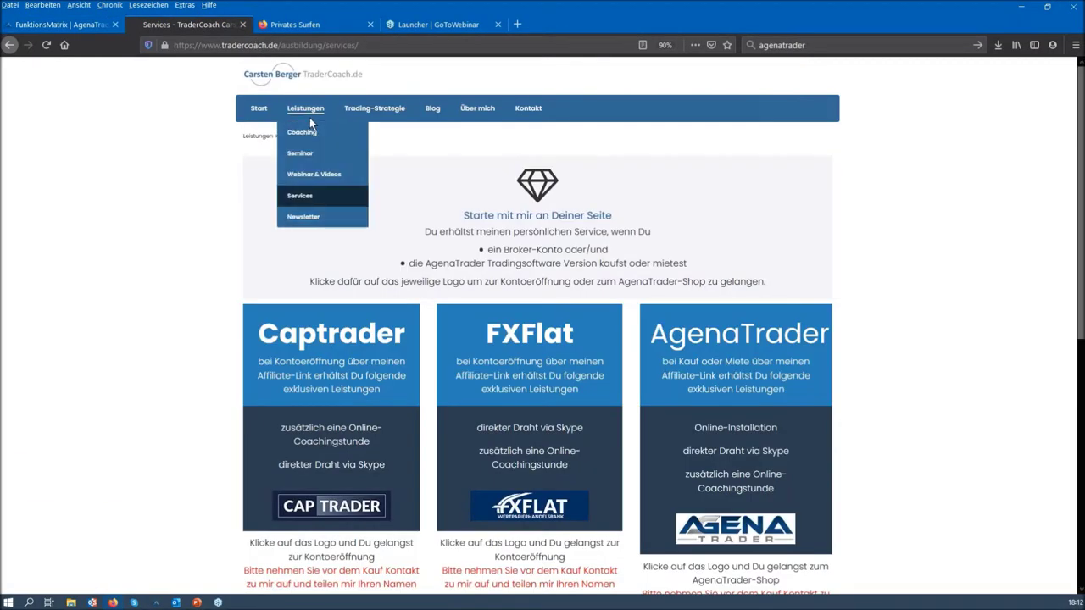
click(313, 181)
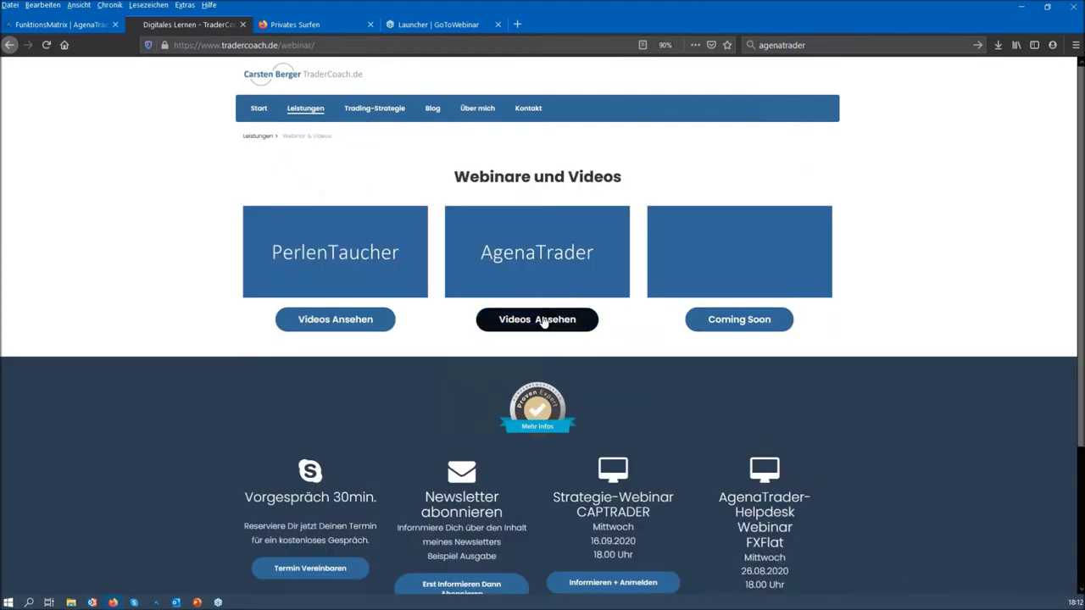
click(546, 329)
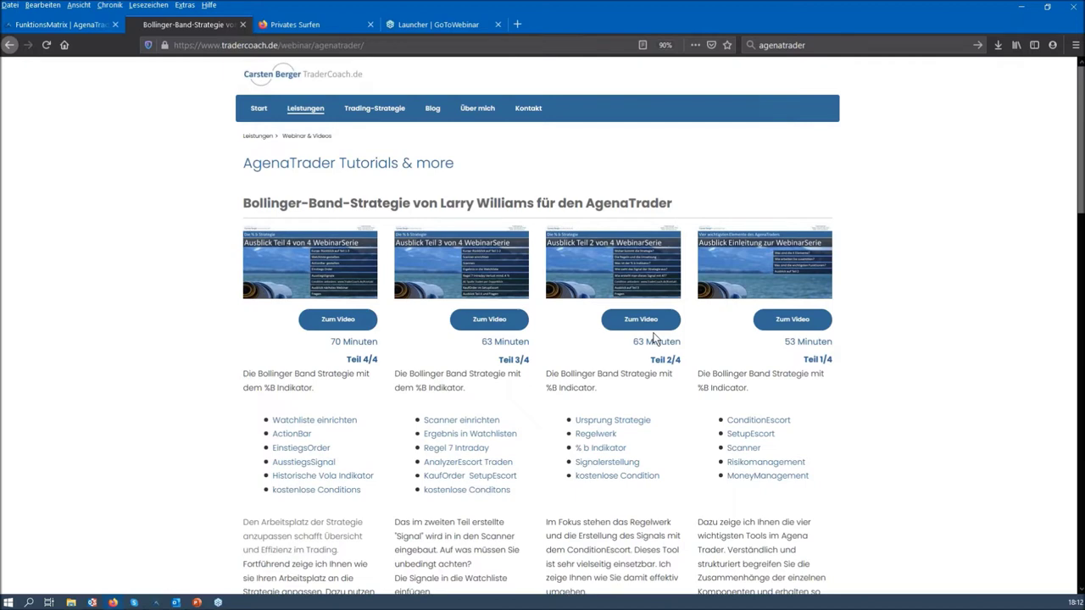
Look through the Bollinger-Band strategy webinars and the AgenaTrader tutorials offered on the page
scroll(654, 338, down, 5)
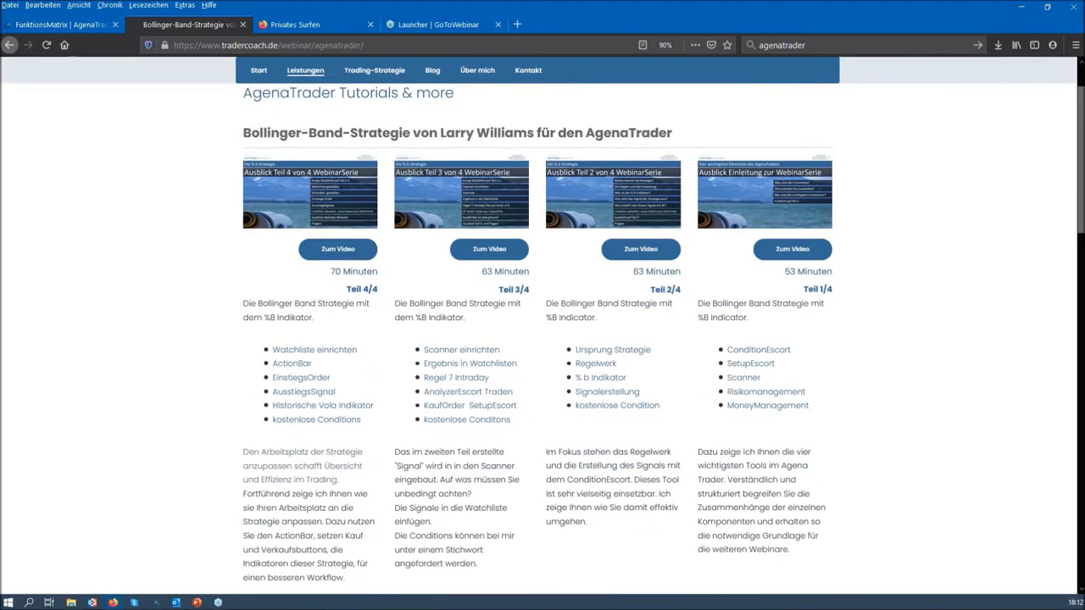
scroll(339, 237, down, 1)
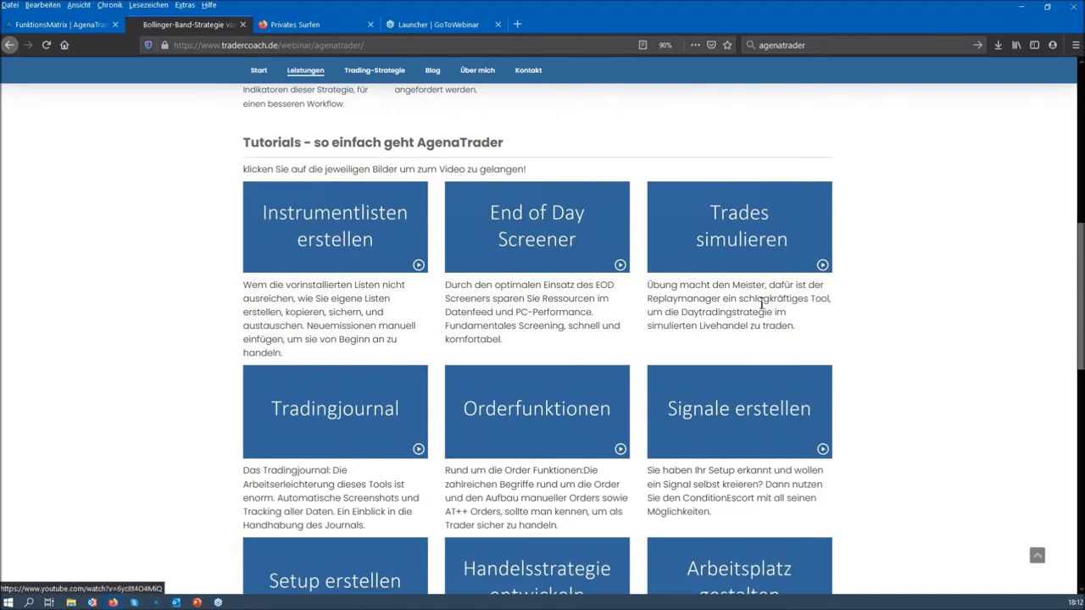
scroll(765, 322, down, 4)
scroll(766, 332, up, 5)
scroll(763, 335, up, 6)
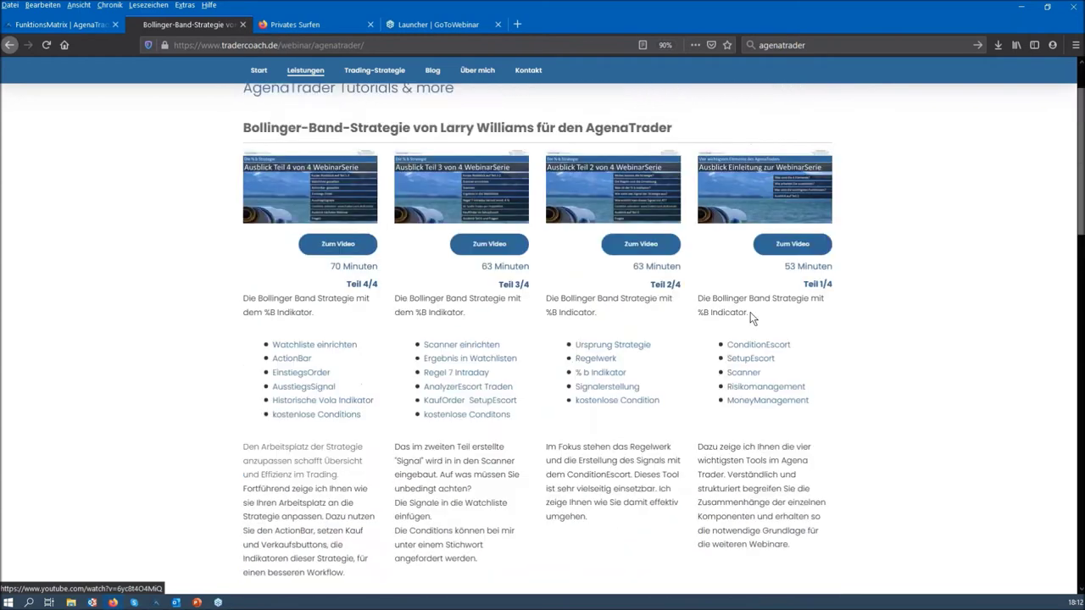
Return to the Webinar & Videos overview and open the PerlenTaucher videos page
mouse_move(296, 104)
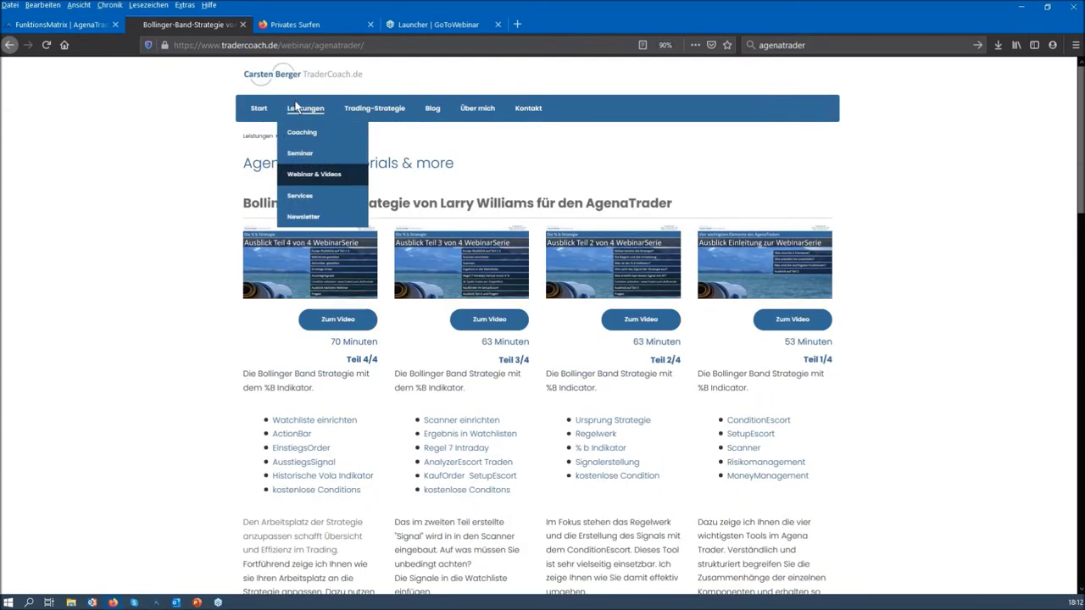
click(301, 174)
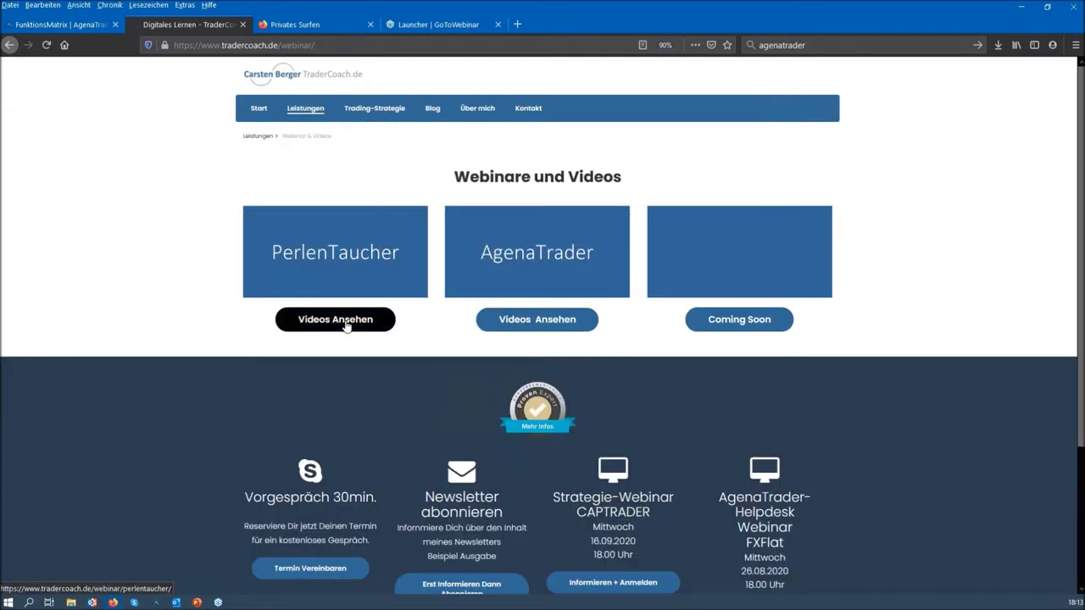
click(347, 322)
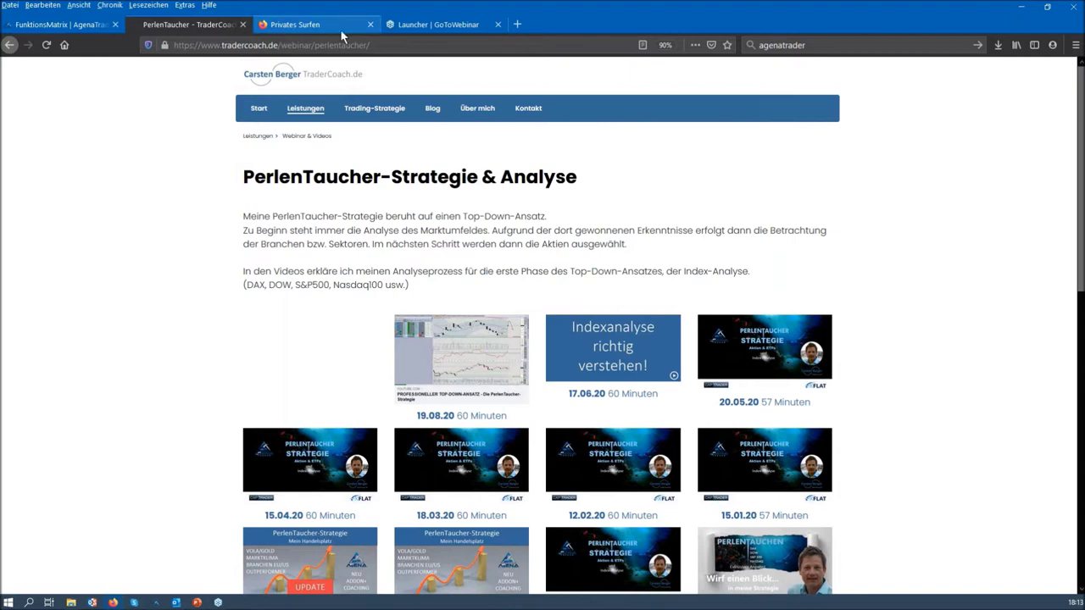
Switch back to AgenaTrader and show the daily chart of AAPL from the scanner list
click(1019, 13)
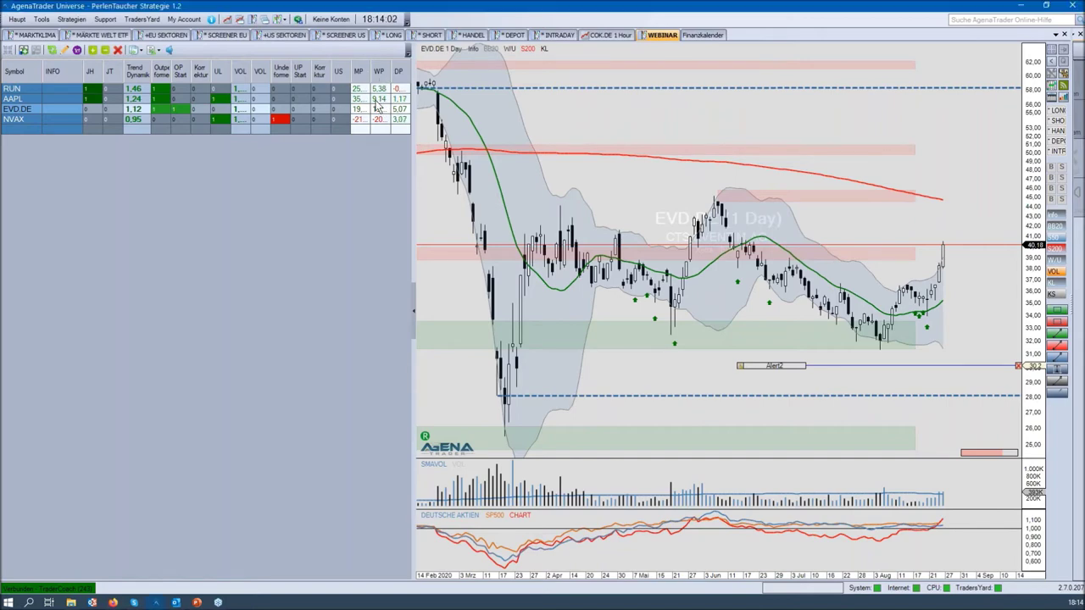
click(378, 101)
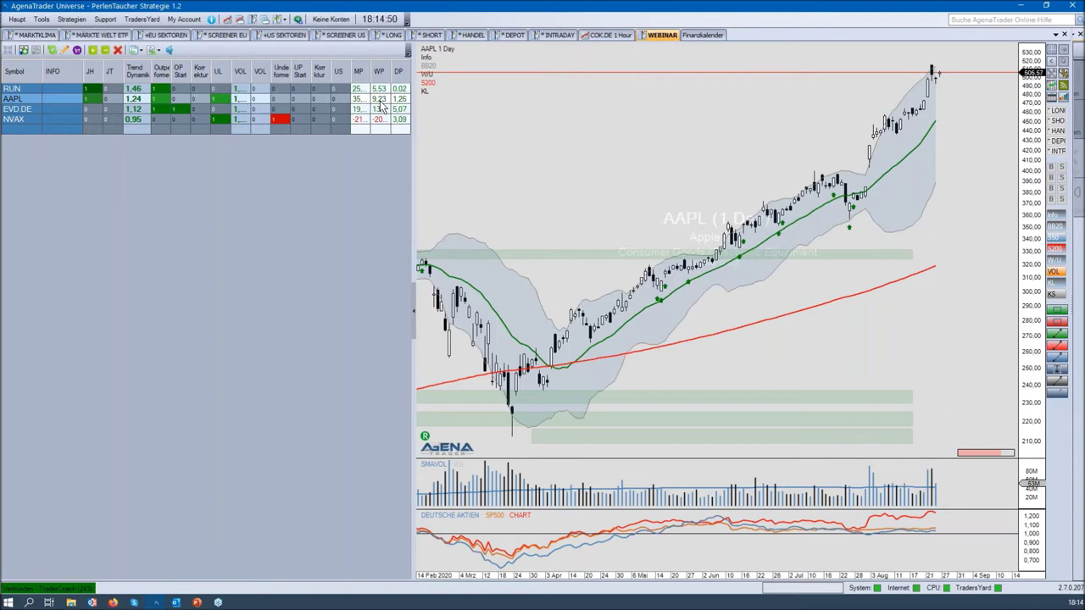
click(400, 102)
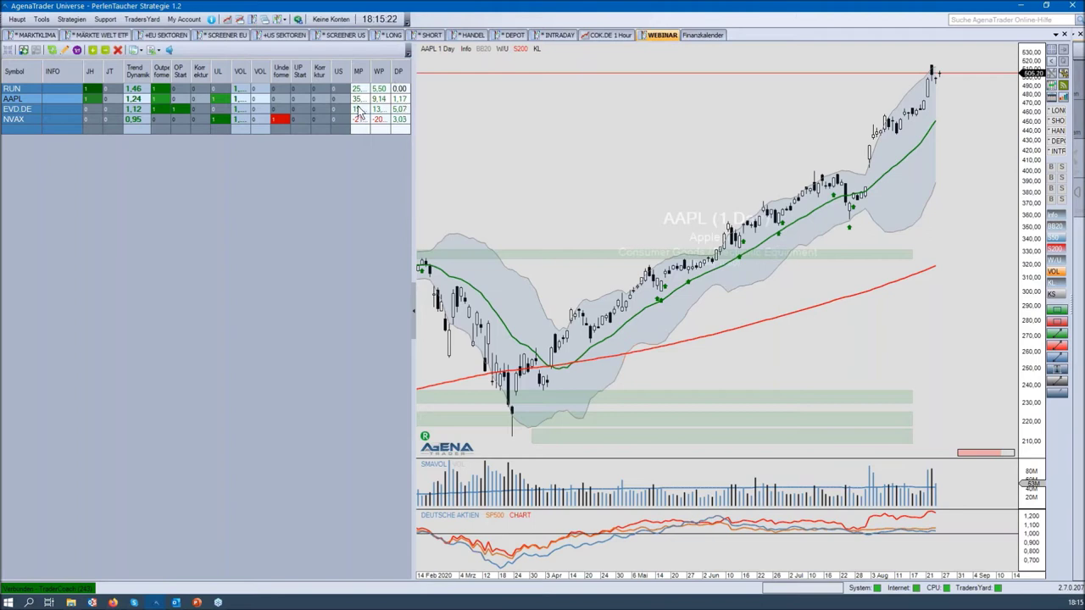
Open the scanner's column editor, search for "daily" and add the DailyPerformance indicator as a new column
mouse_move(426, 98)
right_click(405, 101)
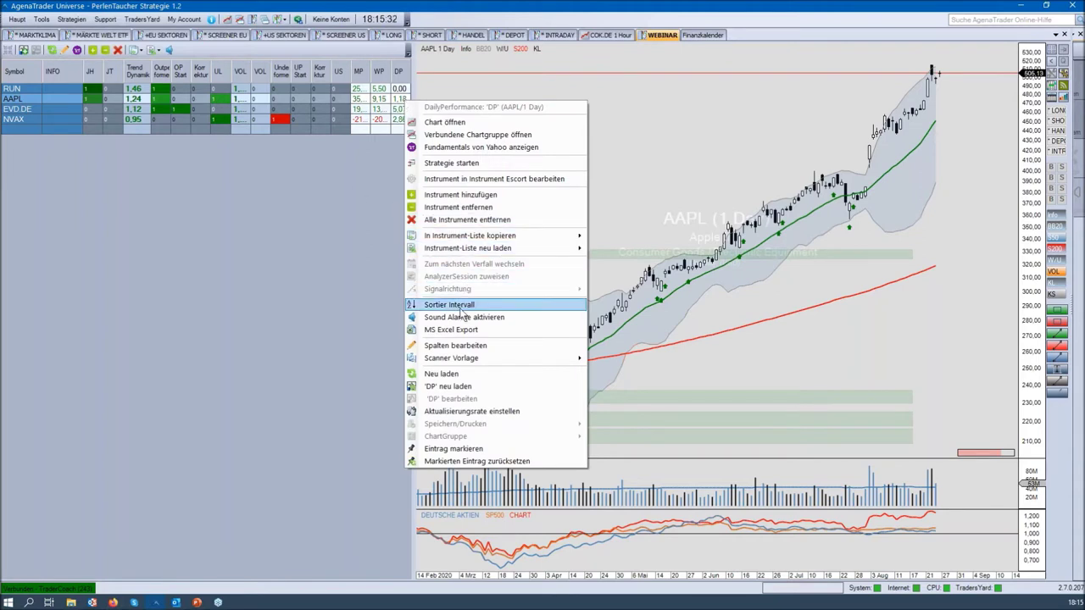
click(468, 348)
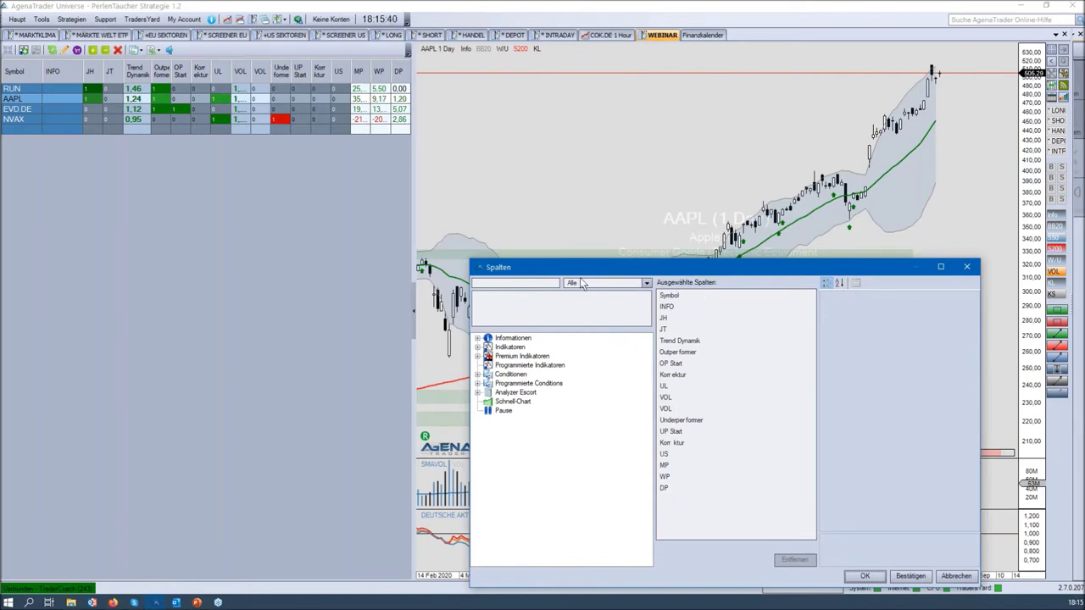
click(477, 347)
click(511, 284)
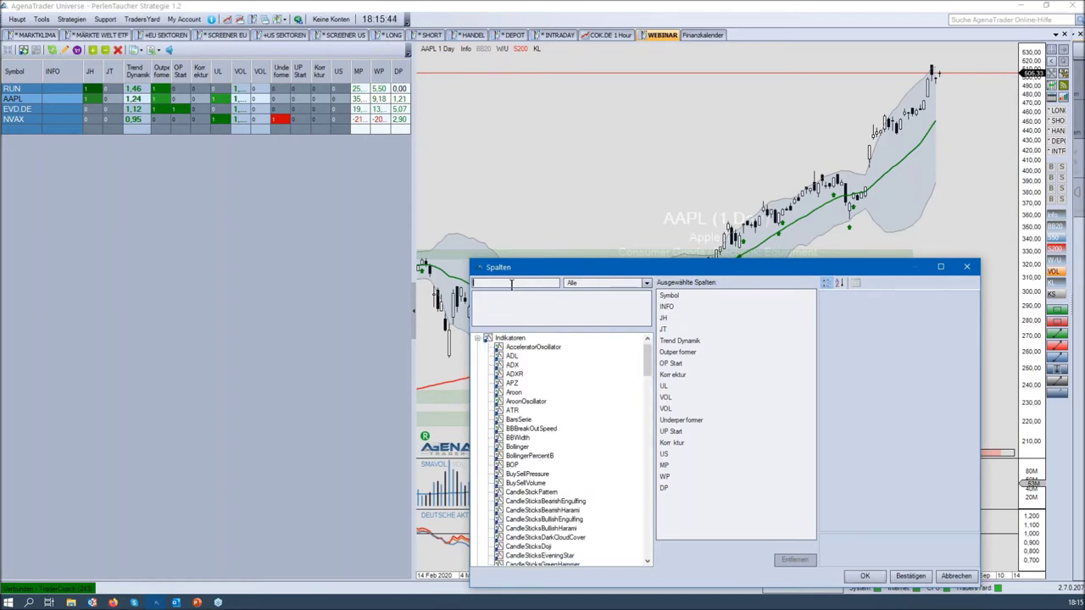
text(daily)
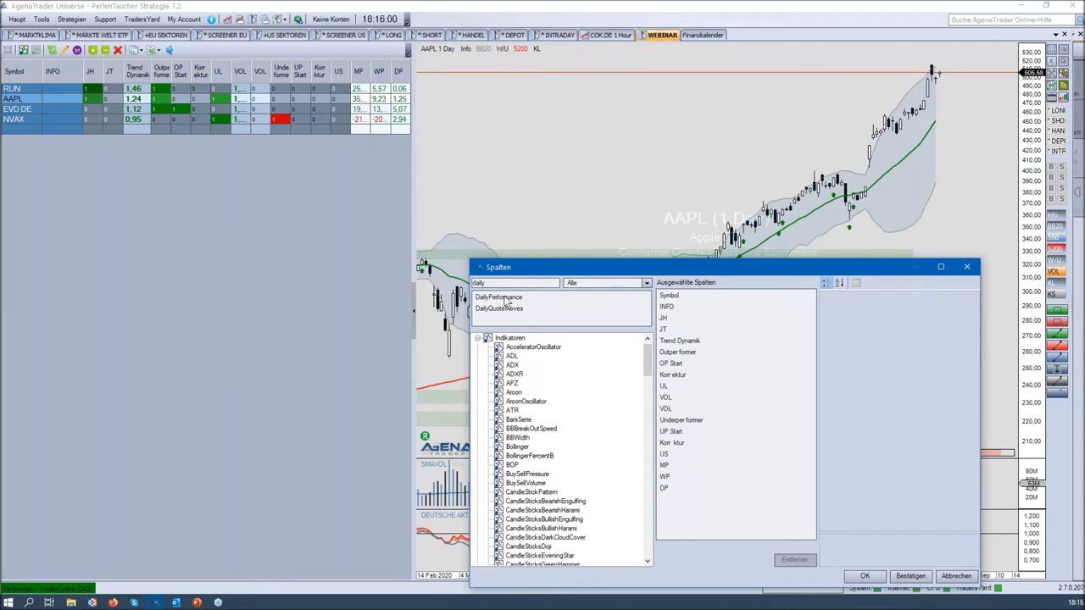
double_click(506, 298)
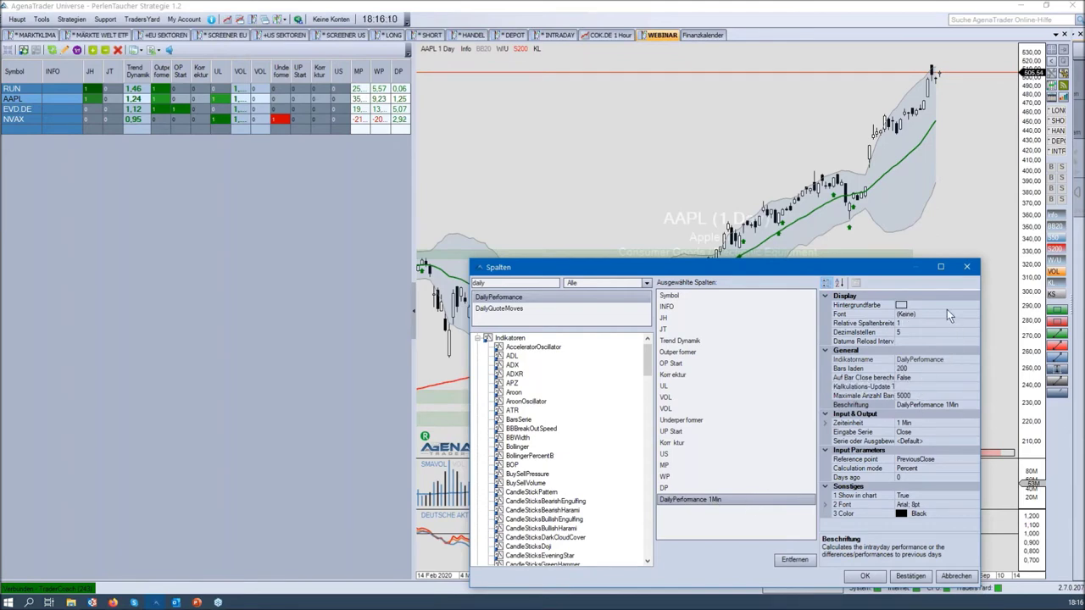
Reposition and enlarge the column editor, and set the new DailyPerformance column's time unit to 1 Day
drag(852, 267, 758, 75)
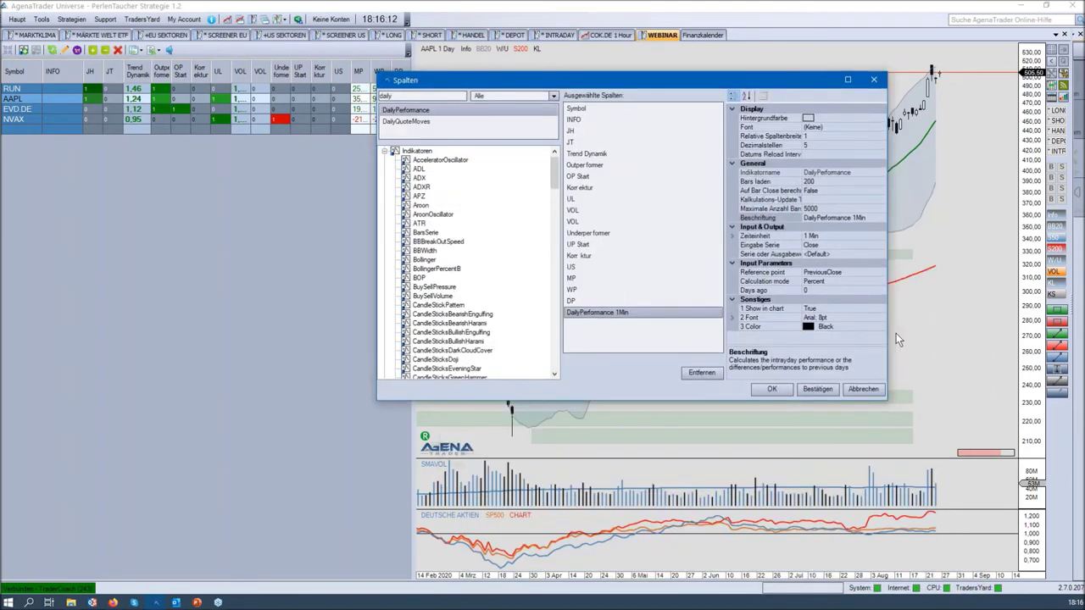
drag(888, 404, 953, 447)
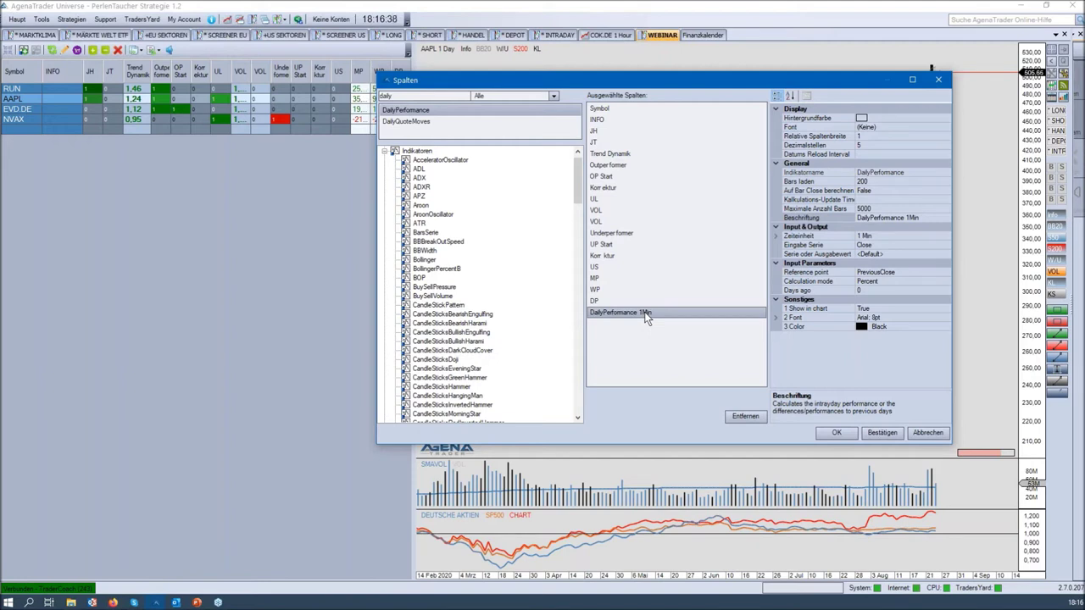
click(893, 234)
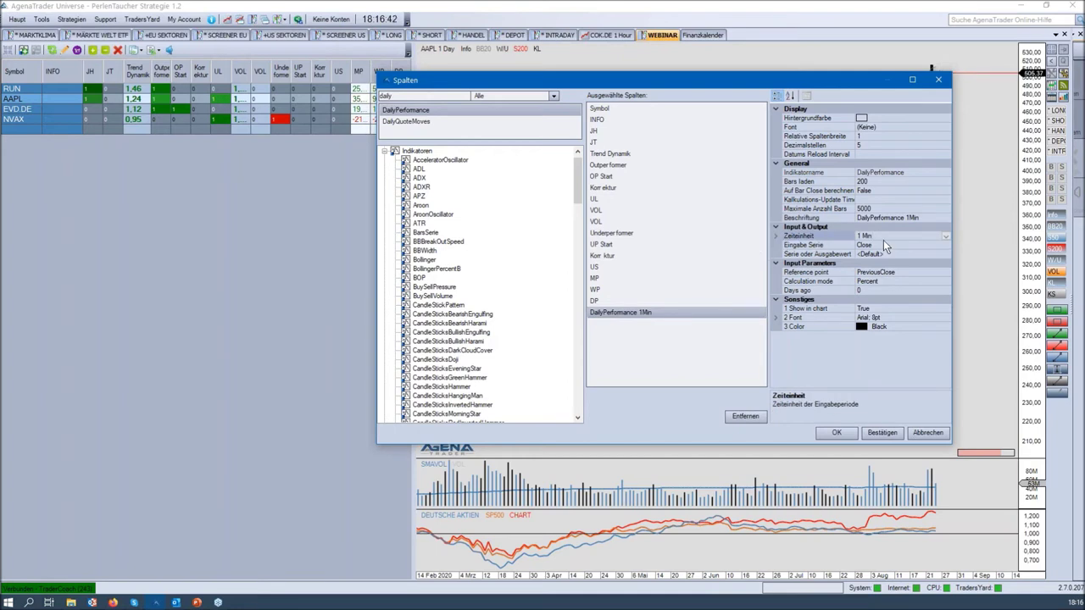
click(945, 236)
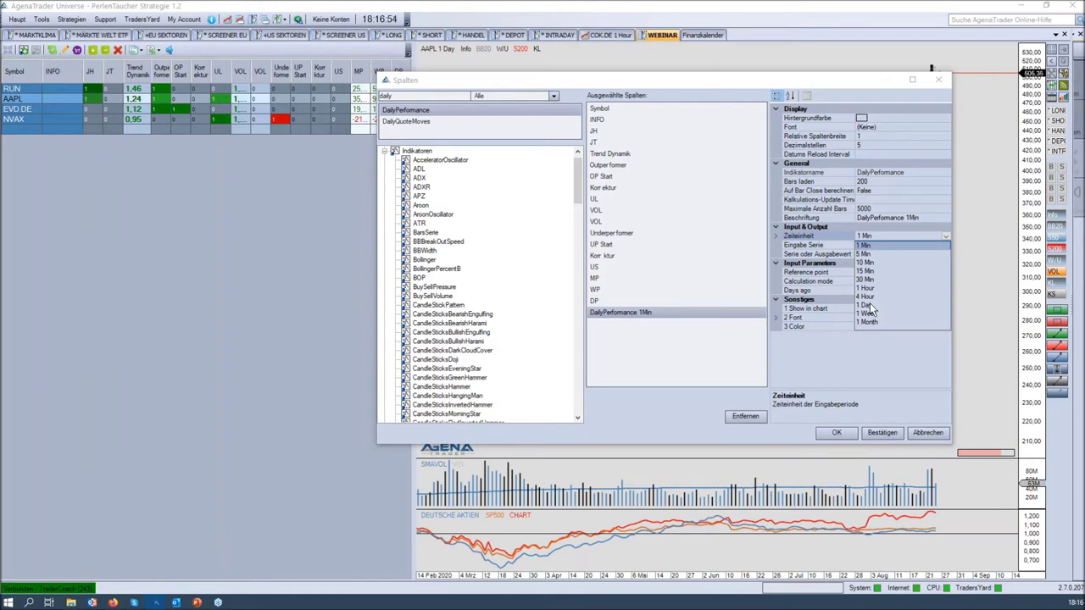
click(868, 306)
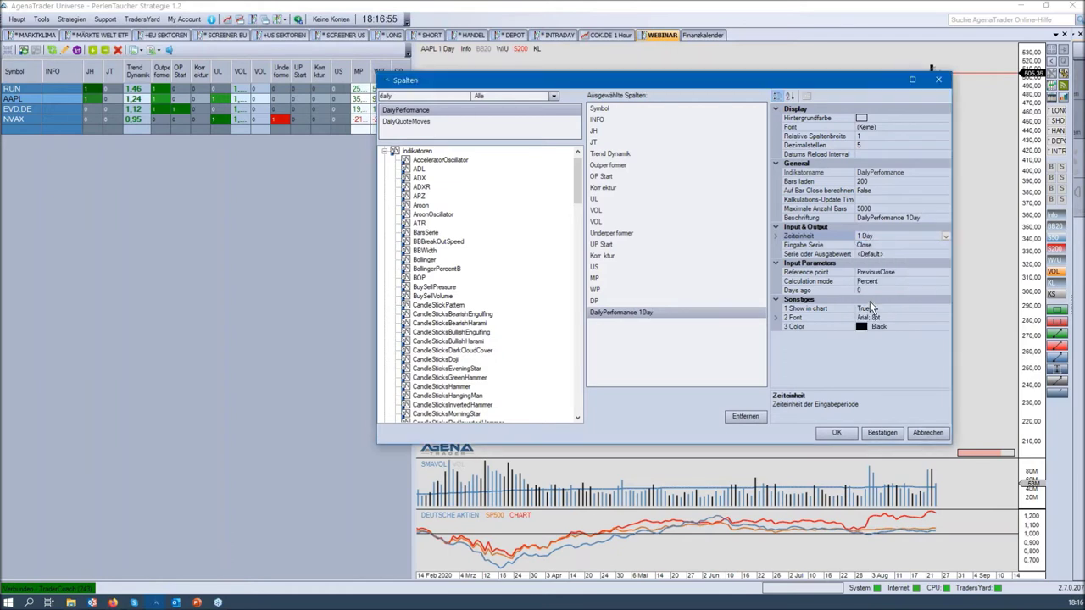
Choose PreviousClose as the DailyPerformance reference point and expand the time unit's periodicity and period settings
click(933, 254)
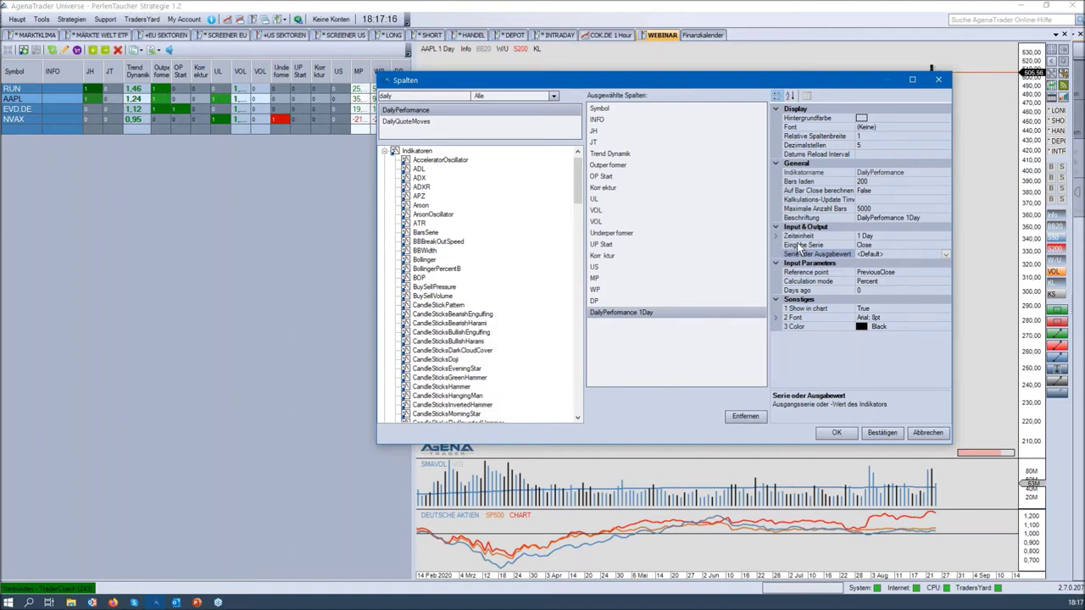
click(899, 272)
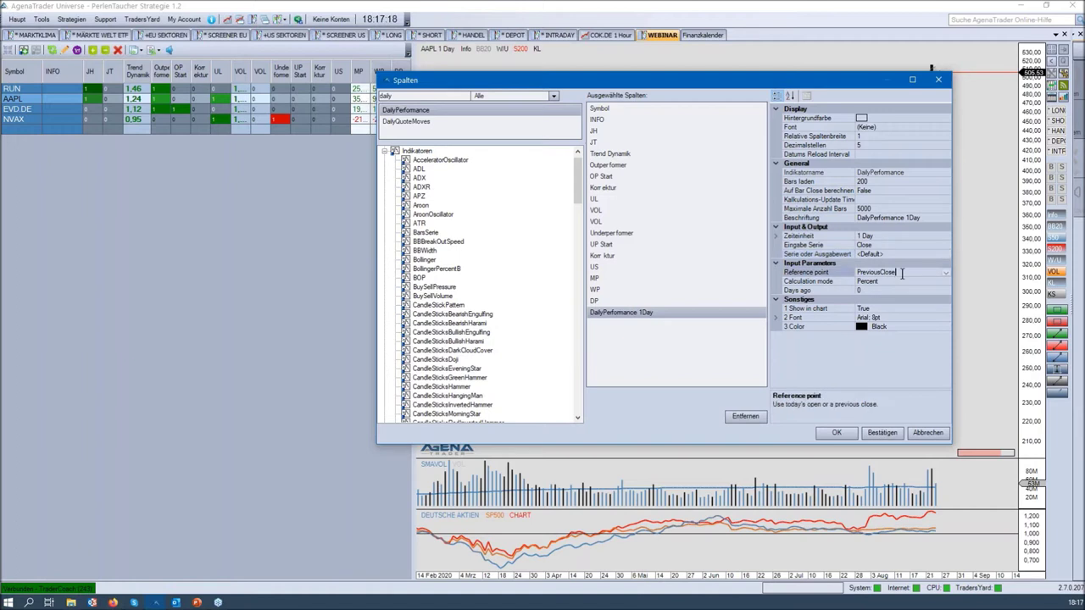
click(945, 273)
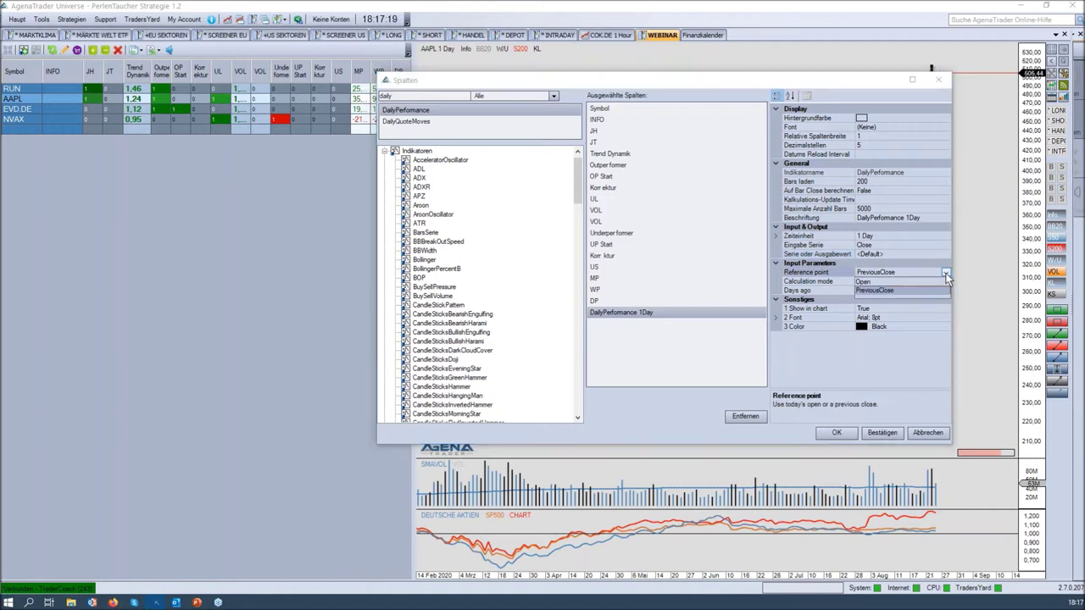
click(883, 291)
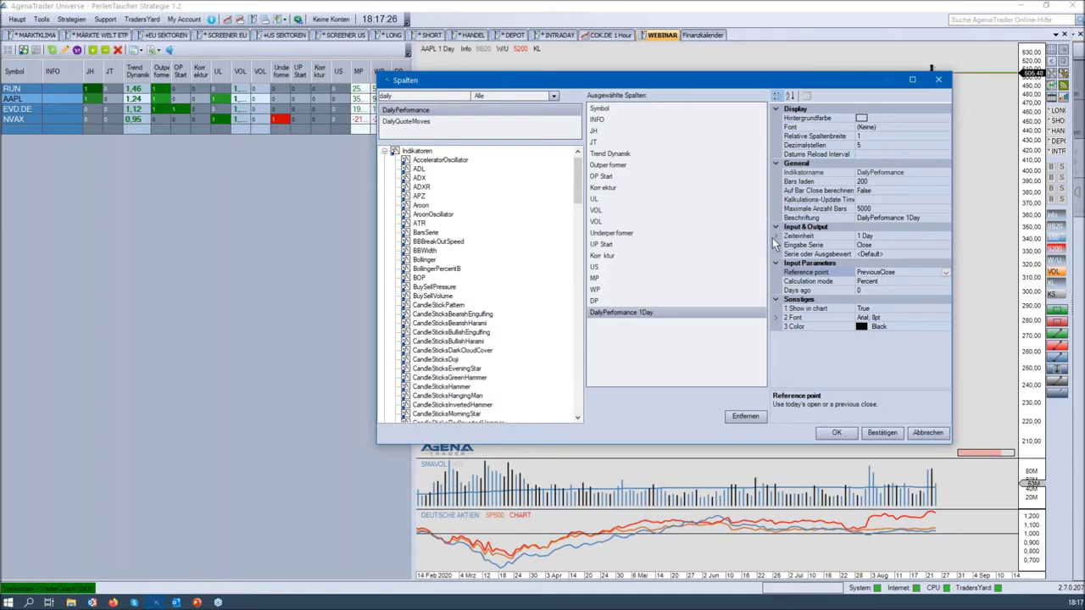
click(775, 236)
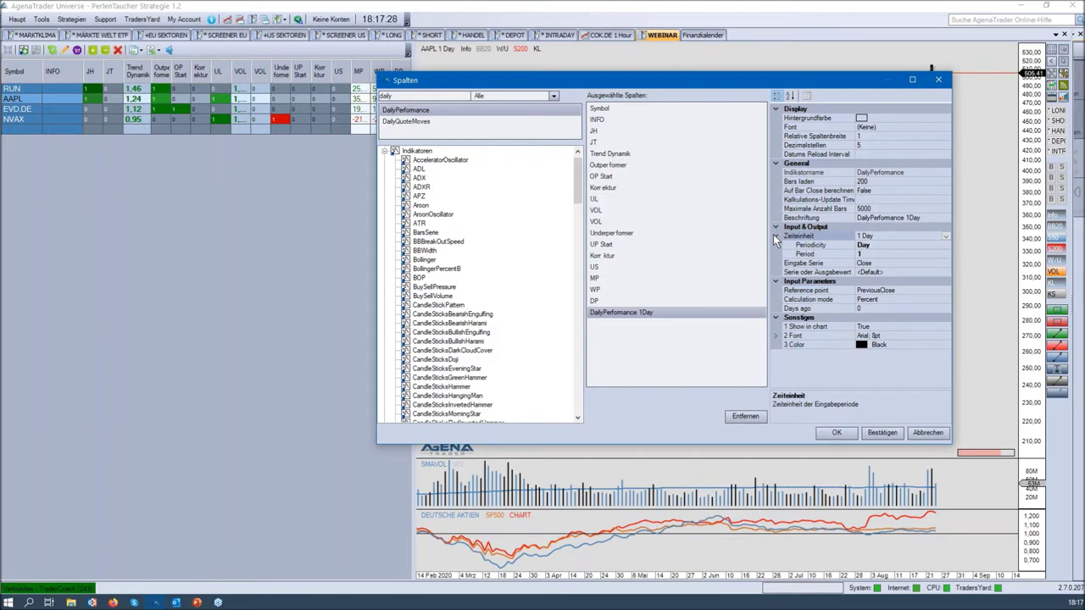
Set the DailyPerformance column's time unit period to 20 days and apply the new column to the scanner list
click(863, 254)
text(20)
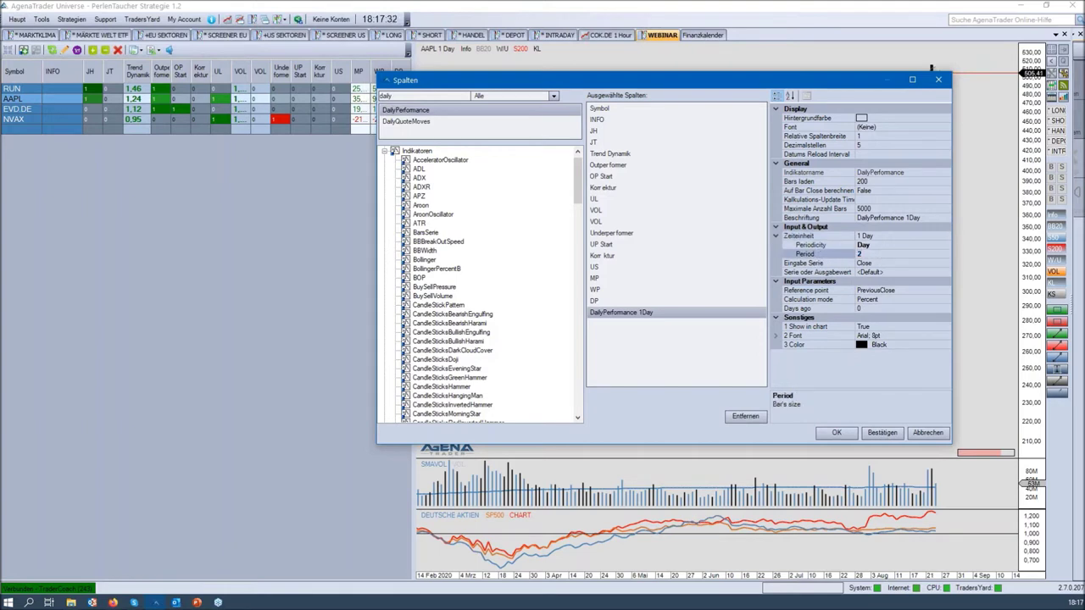
click(886, 433)
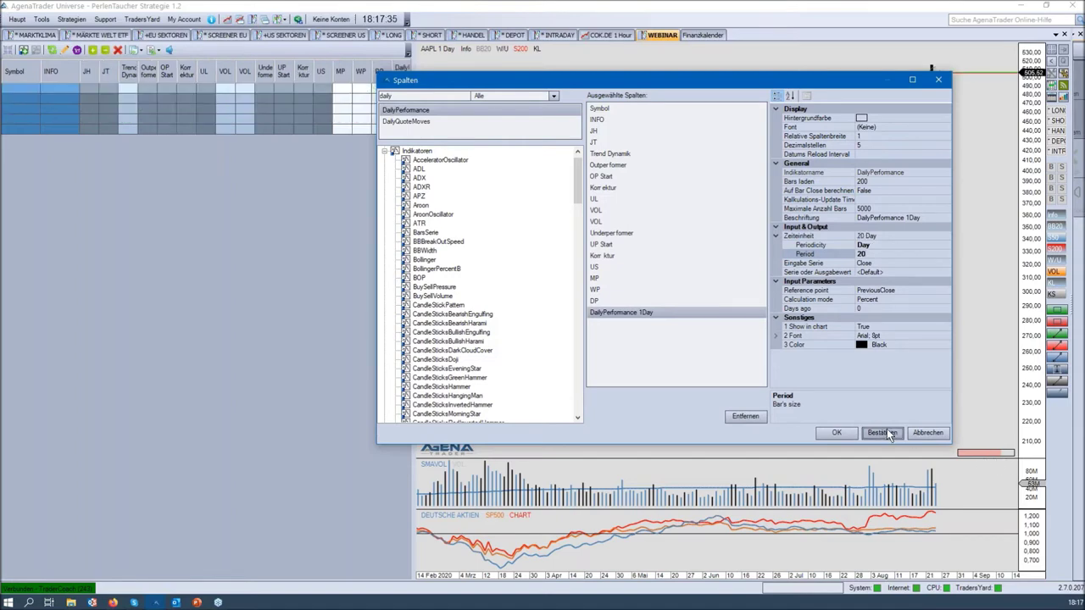
click(835, 433)
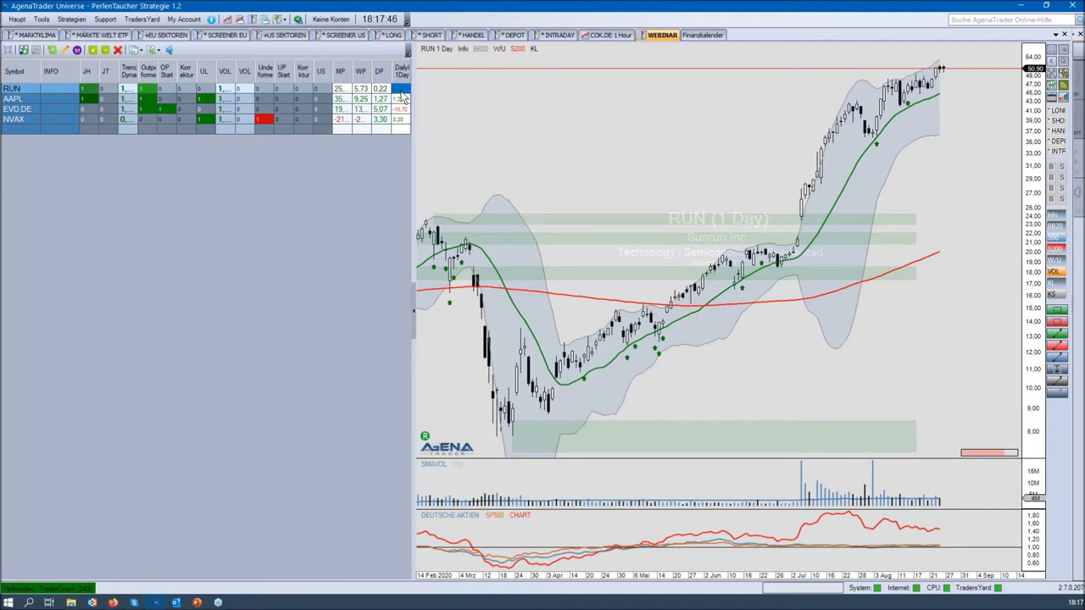
Reopen the scanner's column editor, inspect the MP column's settings and close the editor without changes
right_click(402, 94)
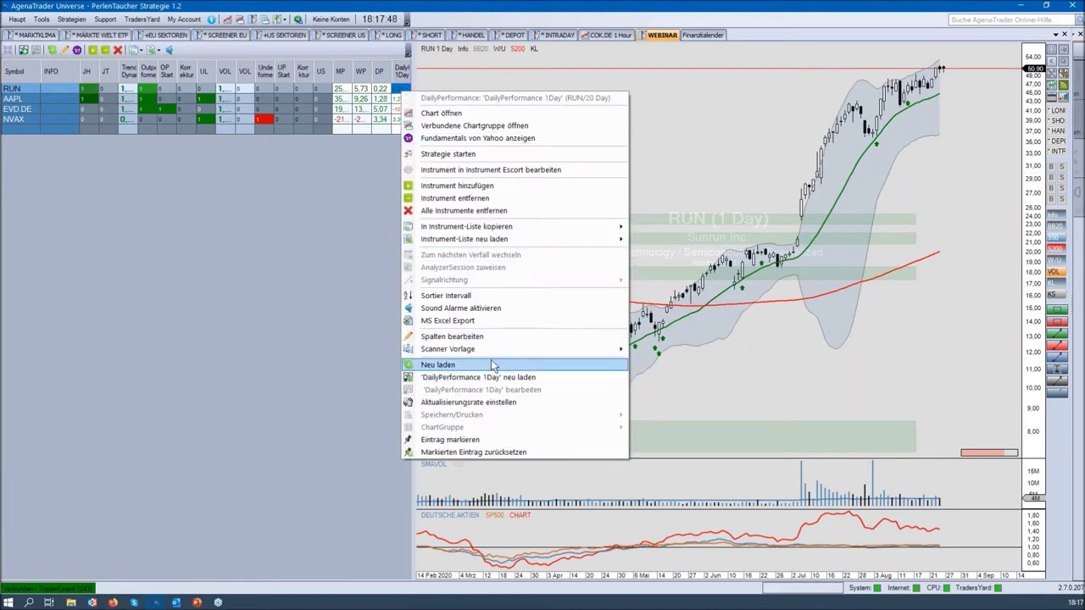
click(475, 337)
drag(757, 276, 727, 111)
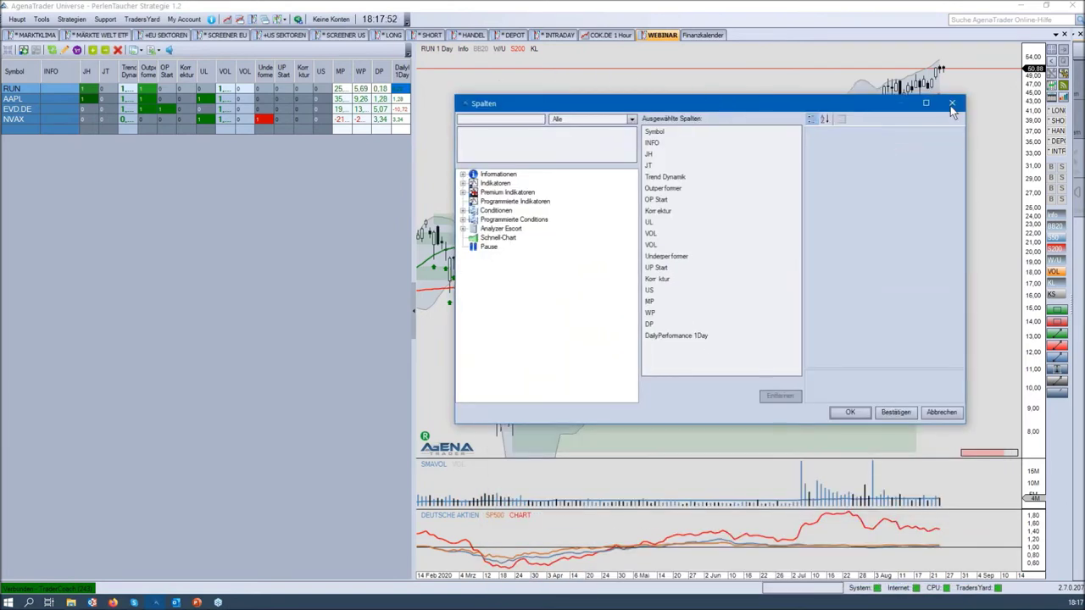
click(650, 303)
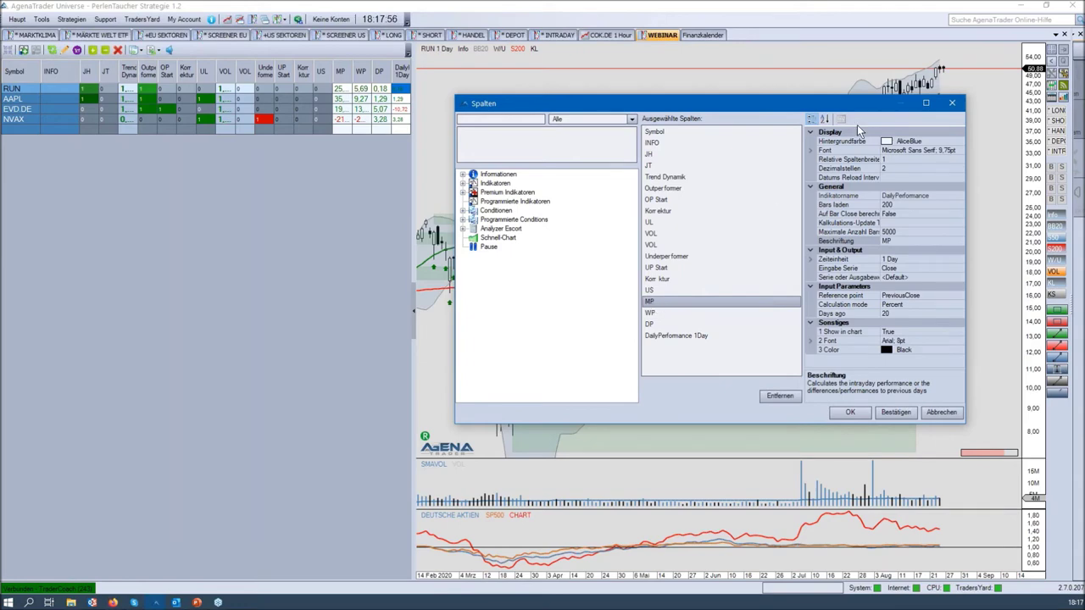
click(952, 103)
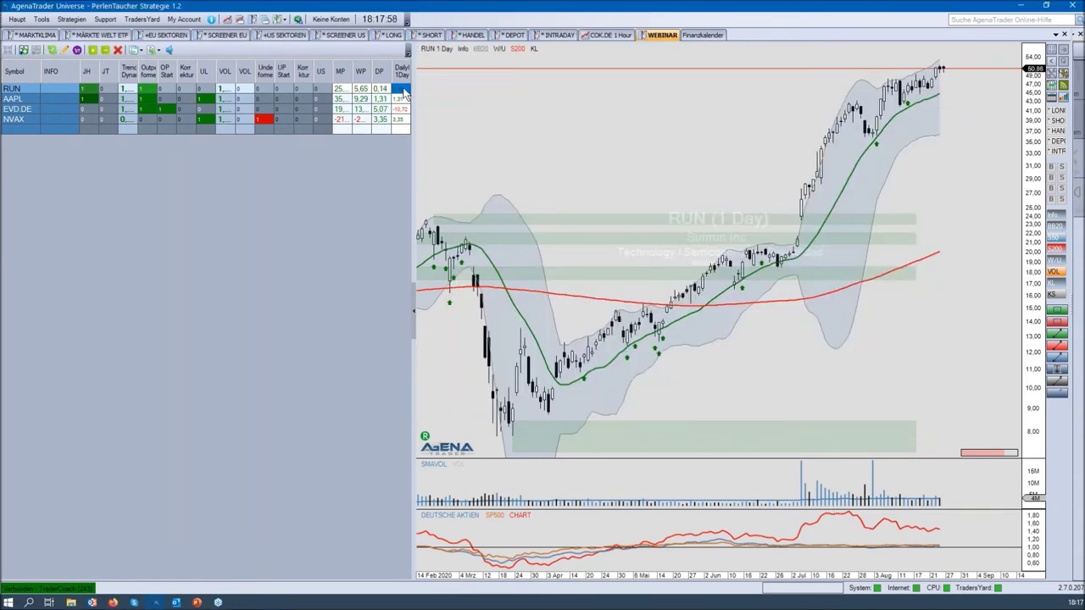
In the column editor, set the DailyPerformance column's time unit to 1 Day and its Days ago value to 20
right_click(404, 90)
click(456, 336)
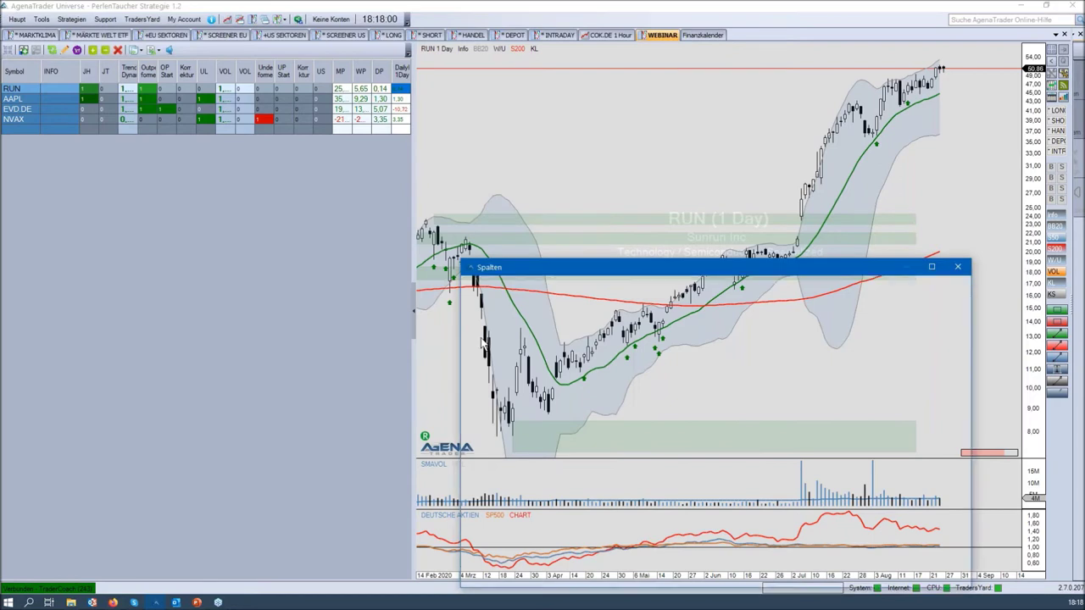
click(692, 500)
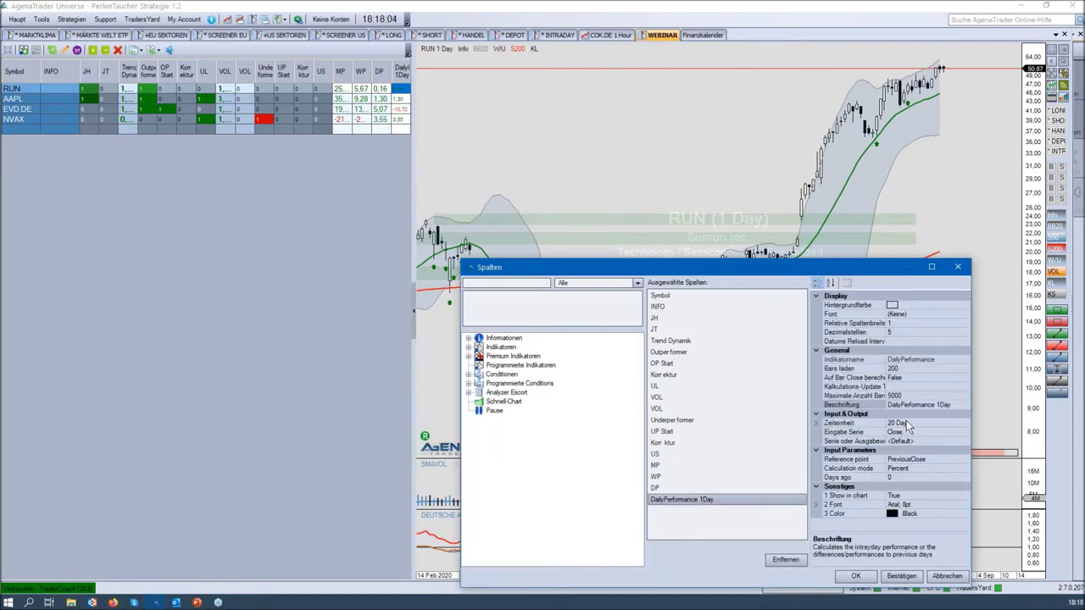
click(896, 423)
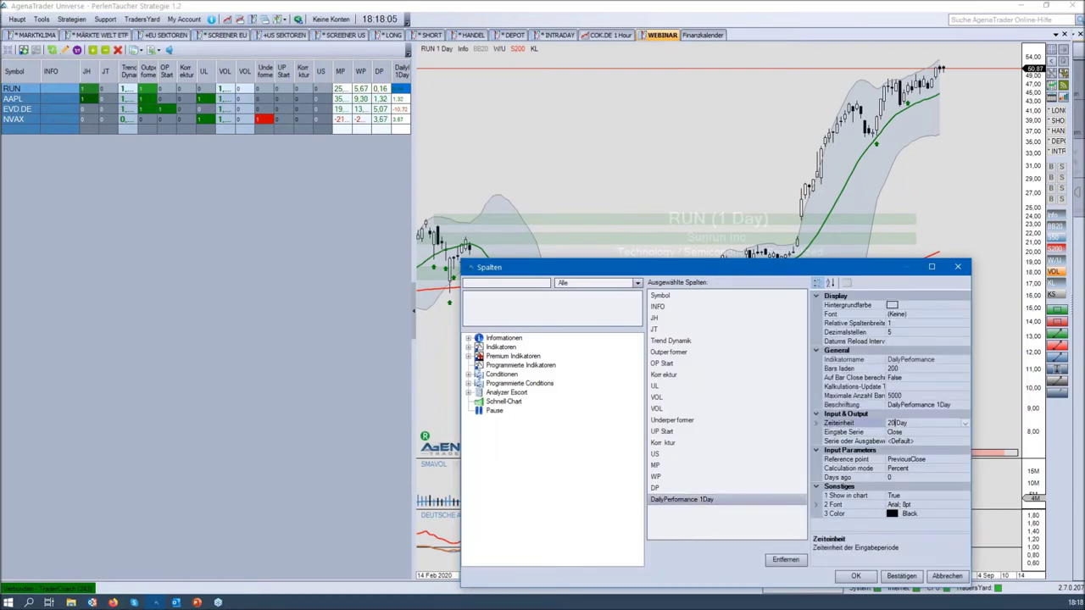
click(965, 425)
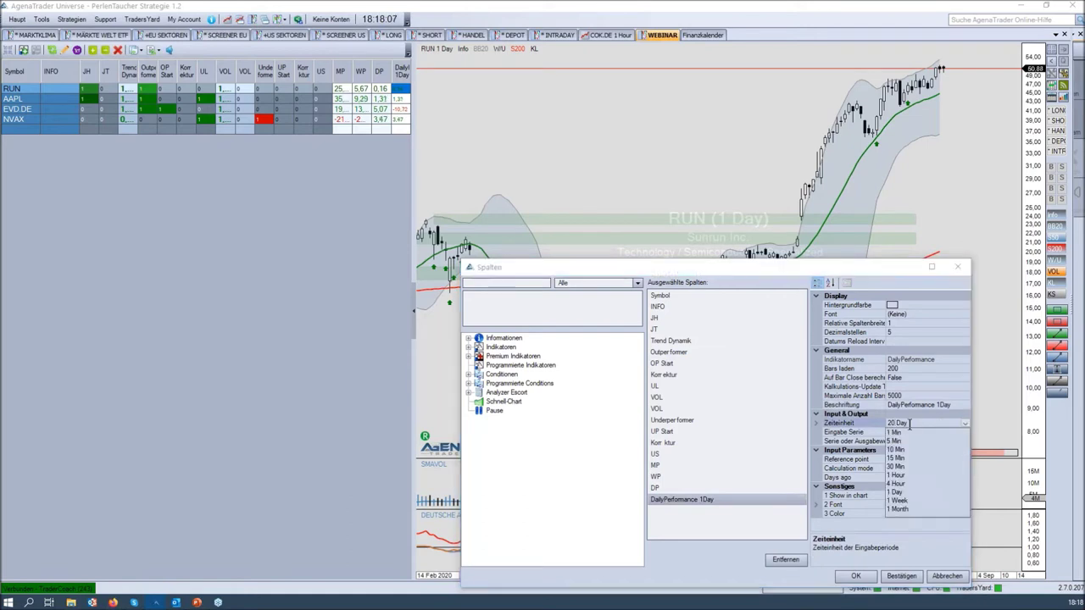
click(897, 493)
click(903, 478)
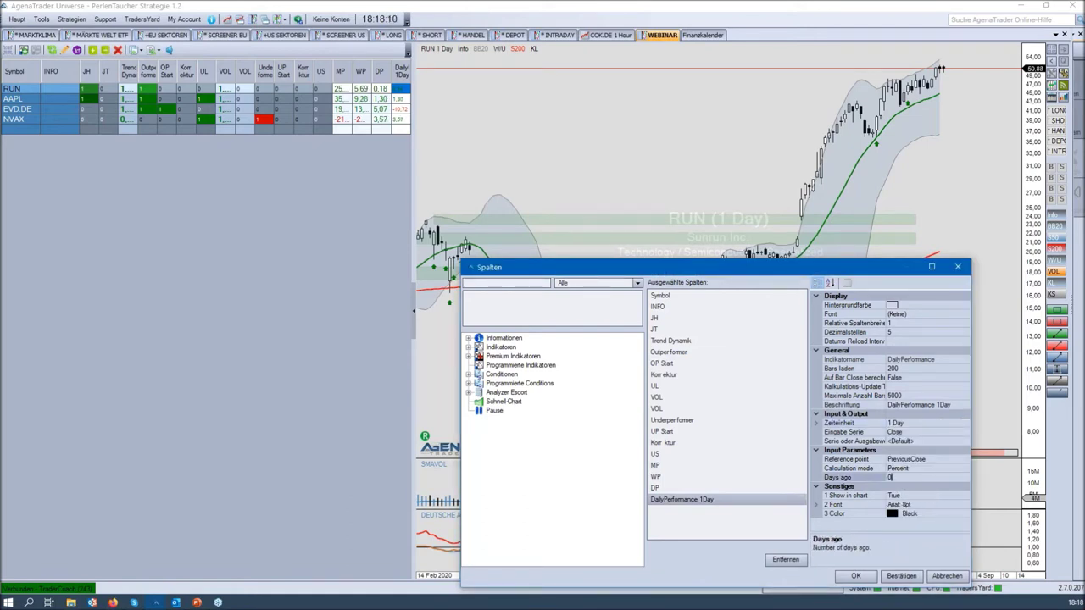
text(20)
click(901, 478)
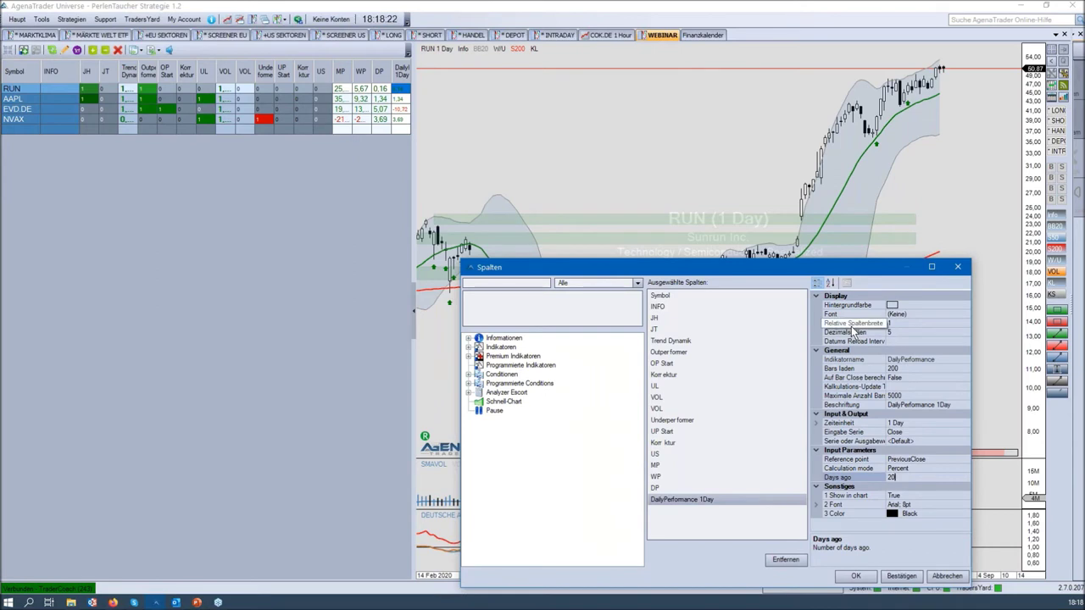
Set the DailyPerformance column's font to Microsoft Sans Serif, size 10, apply the settings and close the column editor
click(904, 315)
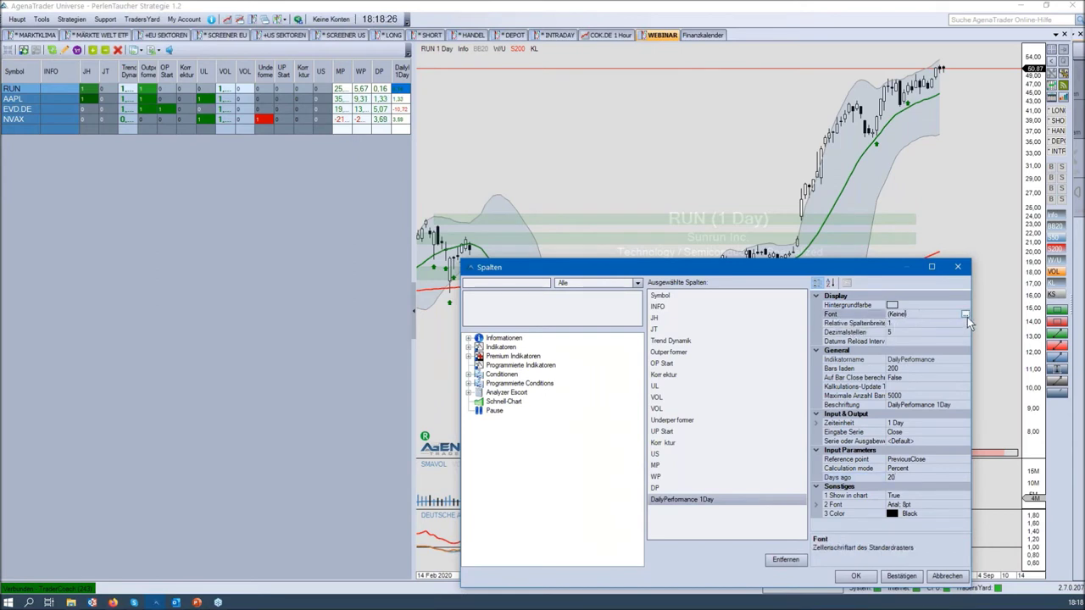
click(966, 315)
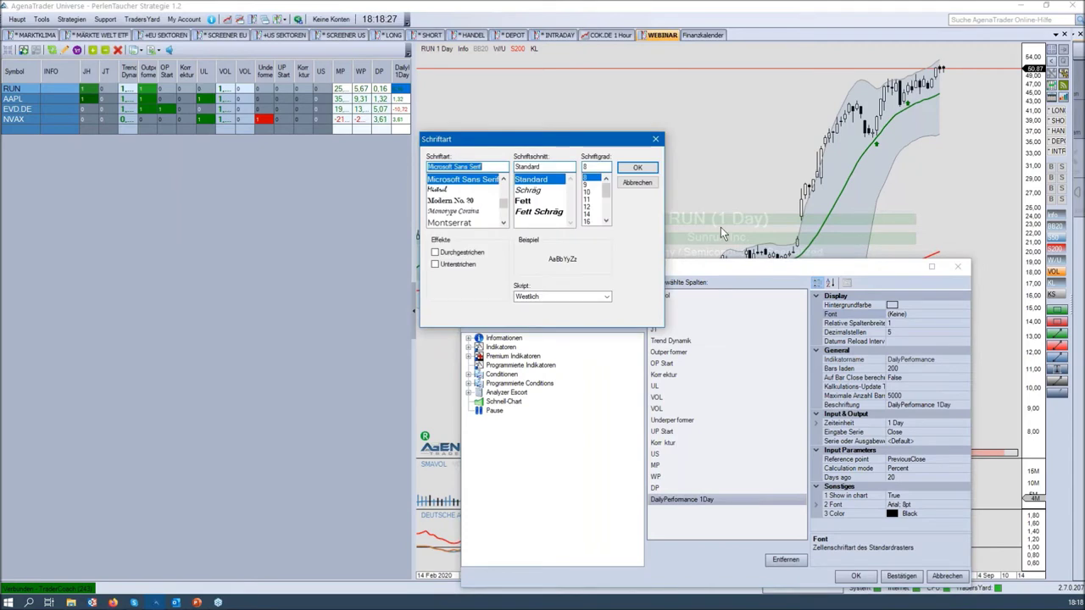
click(588, 192)
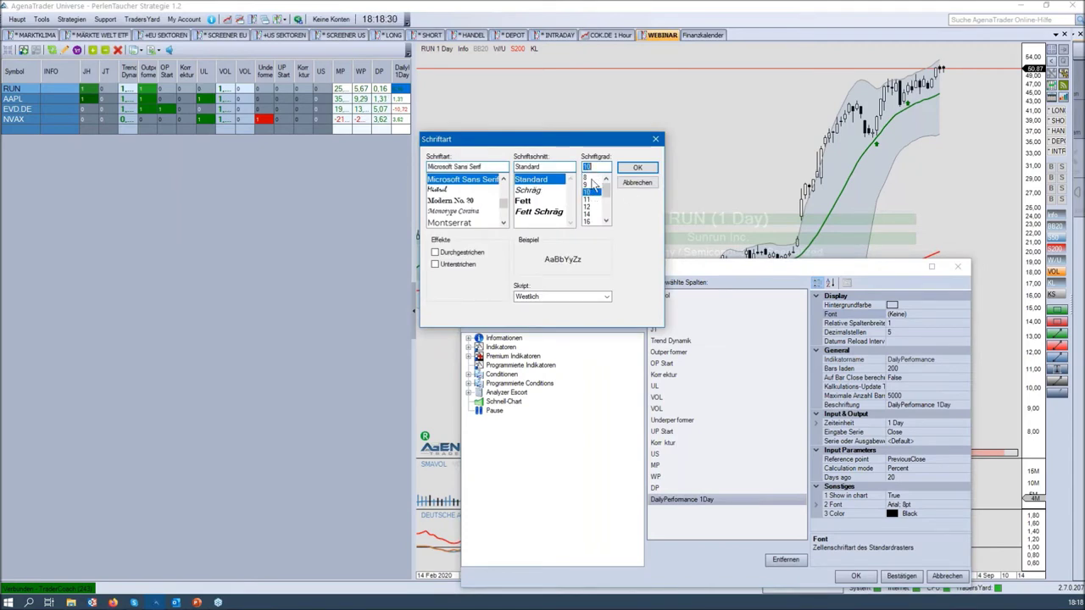
click(637, 168)
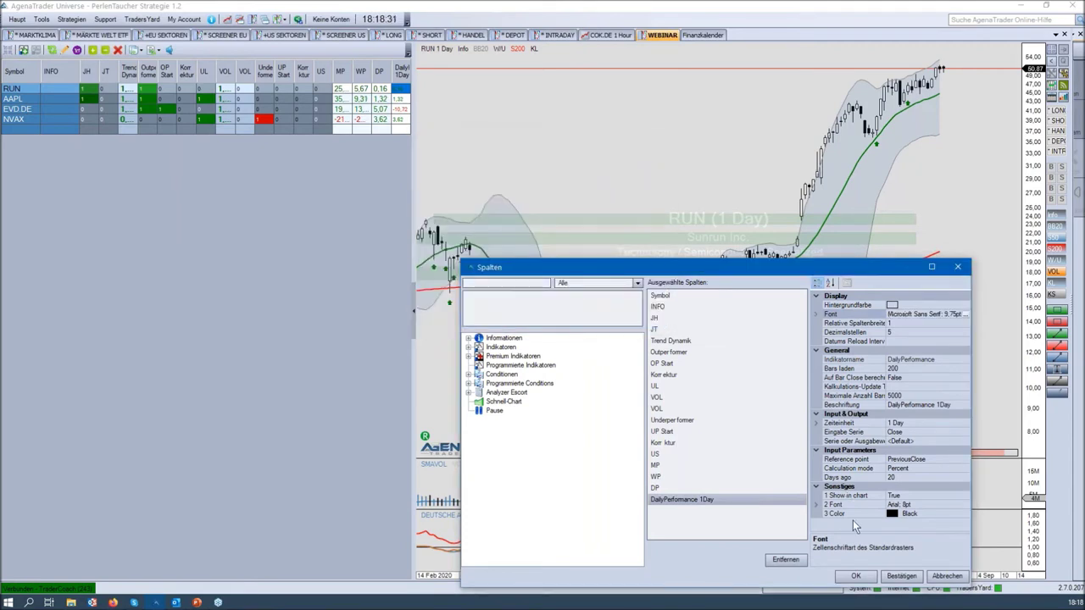
click(905, 582)
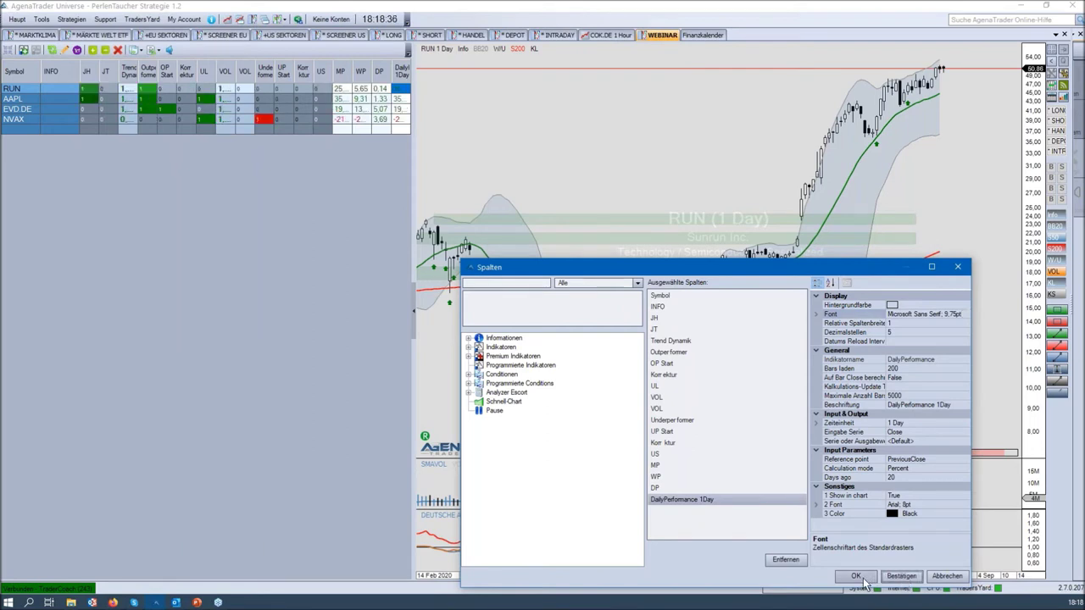
click(861, 578)
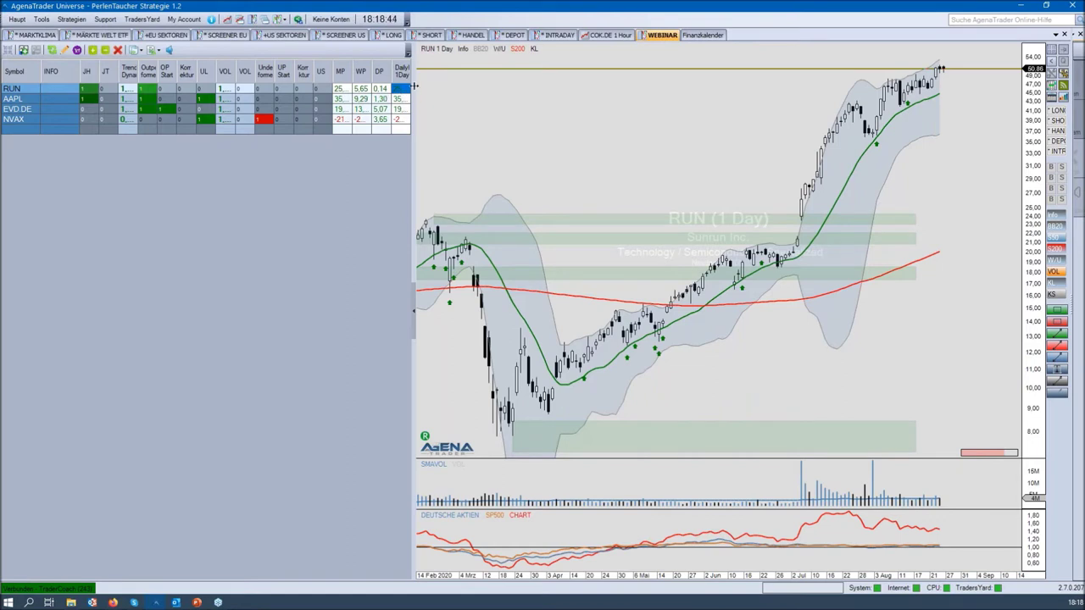
mouse_move(545, 71)
click(399, 90)
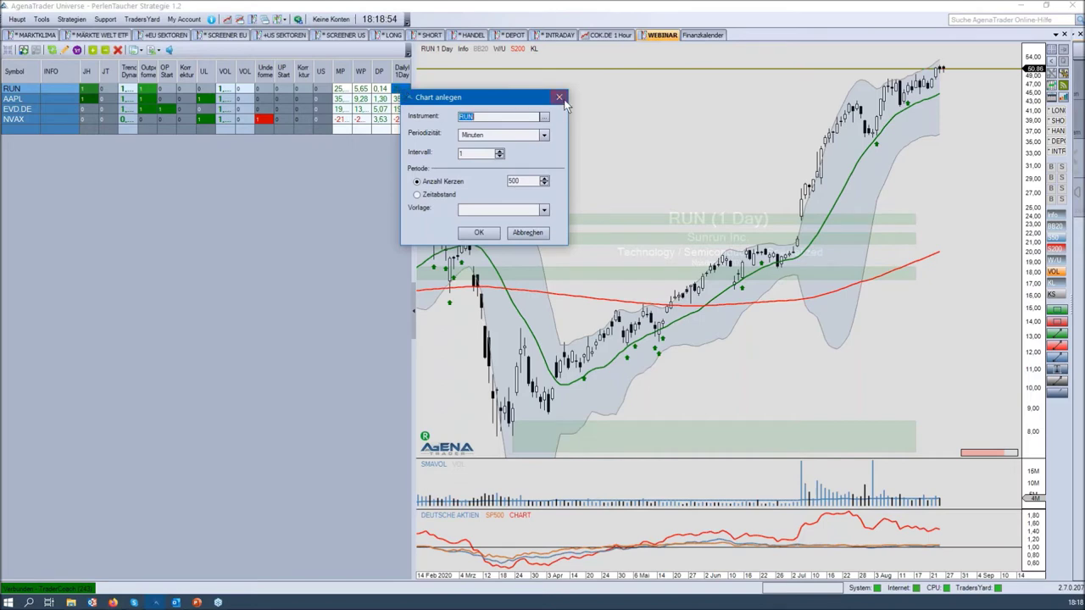
click(559, 99)
Reopen the column editor and review the DailyPerformance column's input parameters, focusing on the Days ago setting
right_click(402, 91)
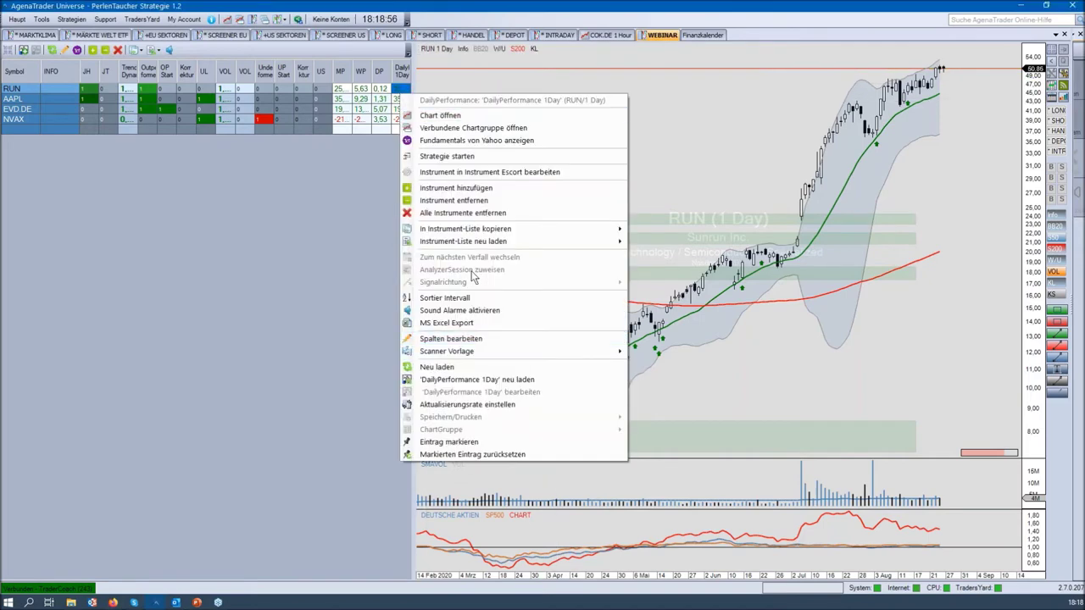
click(476, 339)
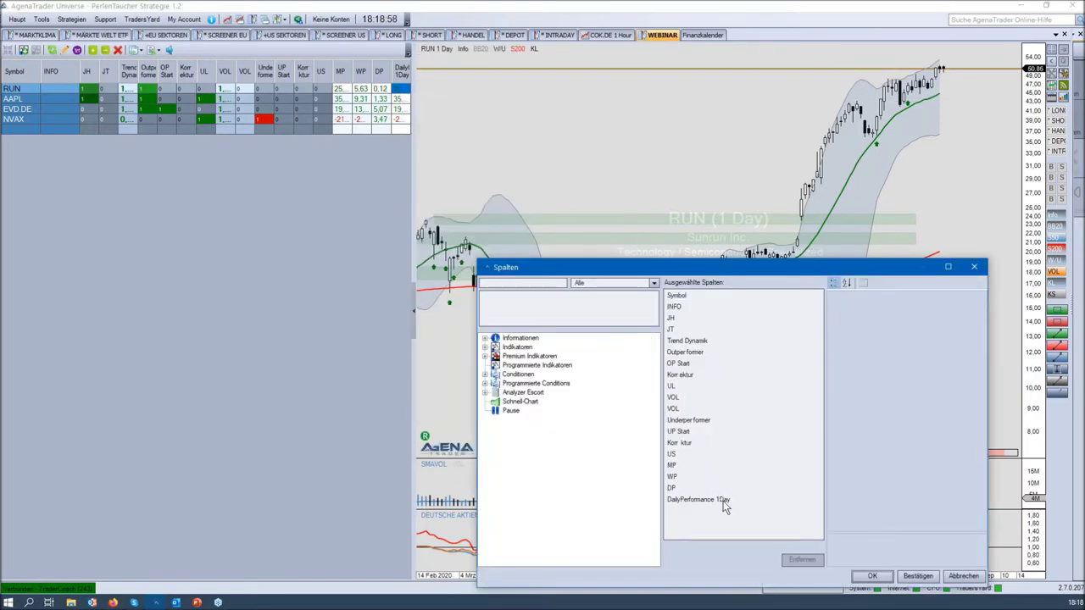
click(720, 500)
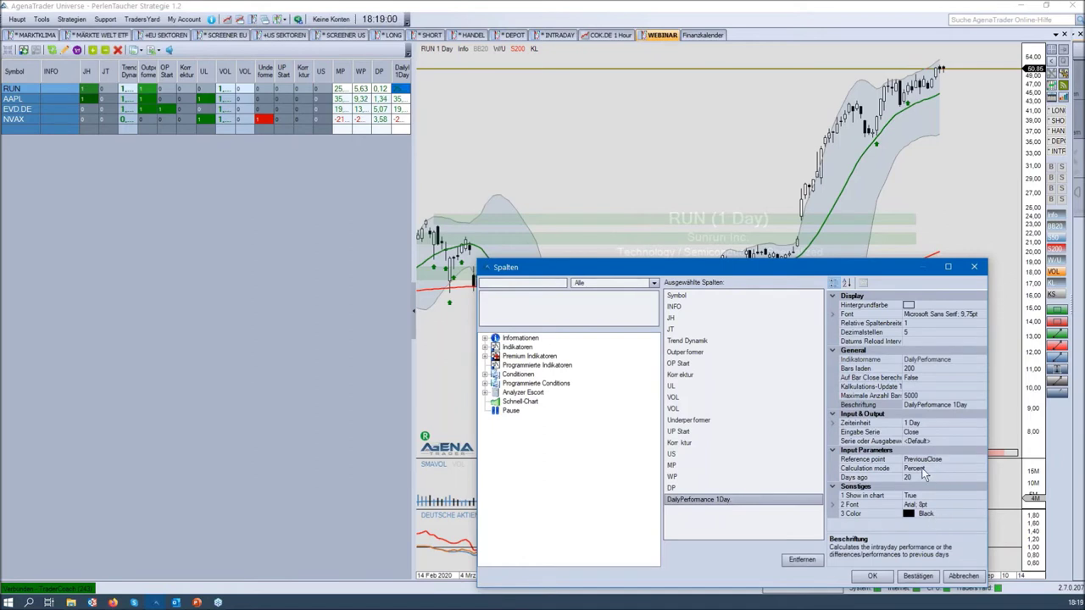
click(911, 478)
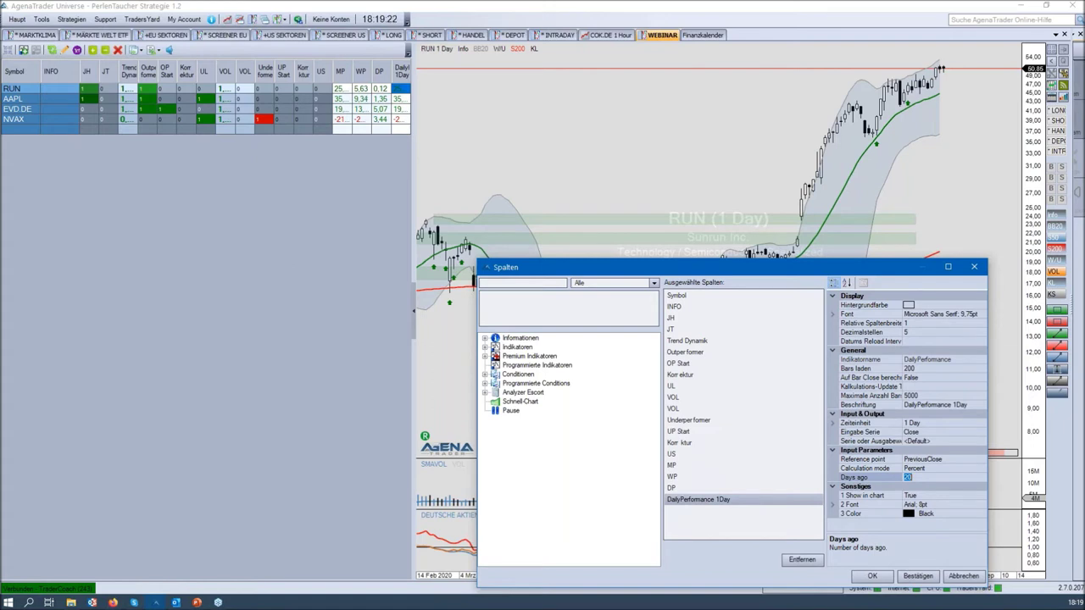
Expand the Indikatoren category in an enlarged column editor, view CandleSticksBearishEngulfing's settings and close the editor without changes
double_click(496, 346)
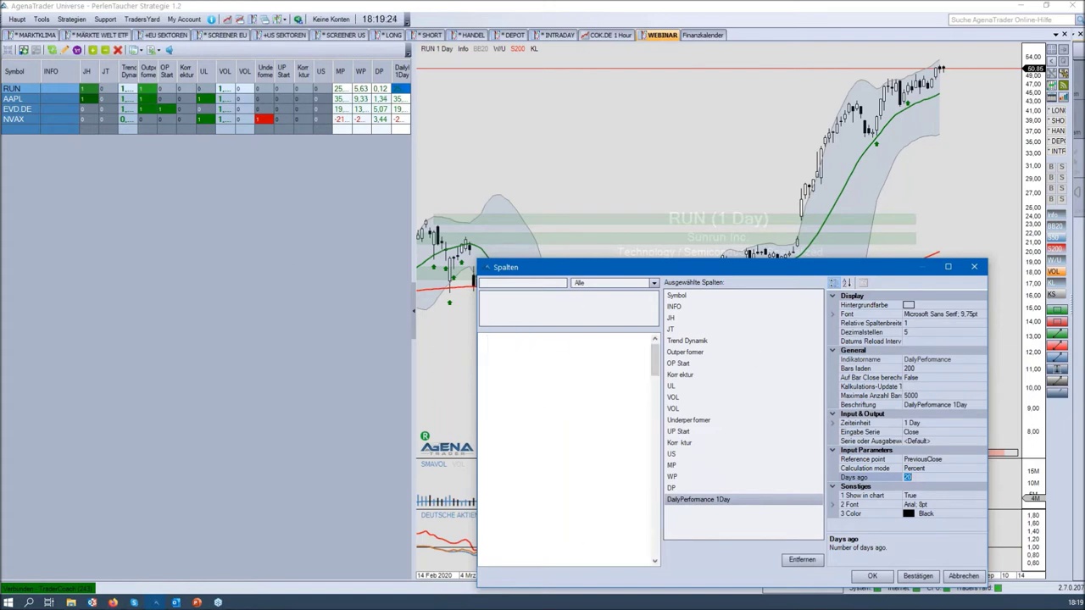
drag(651, 265, 664, 14)
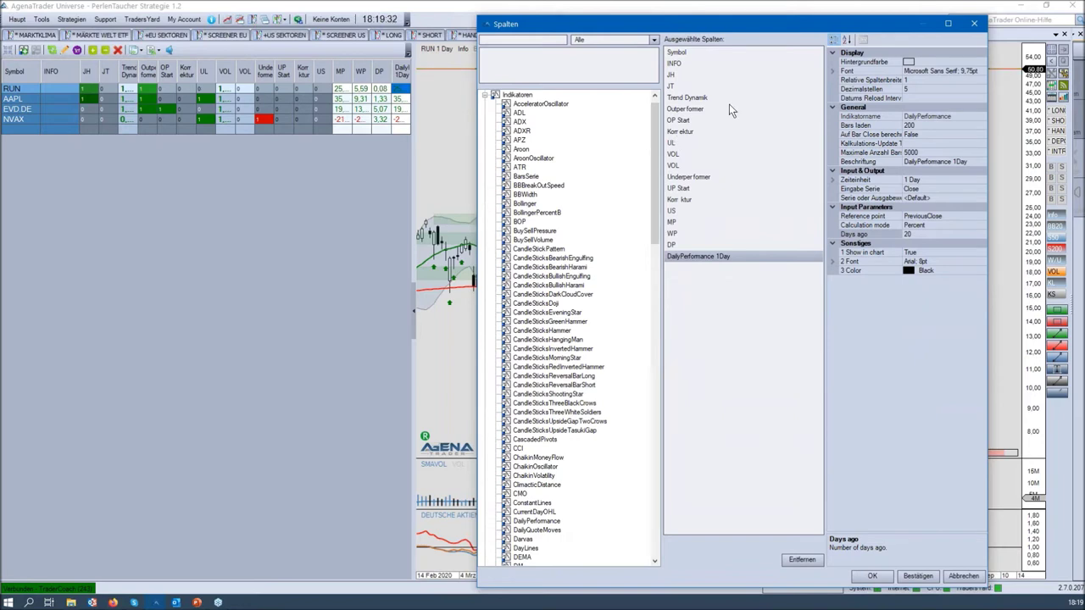
click(587, 258)
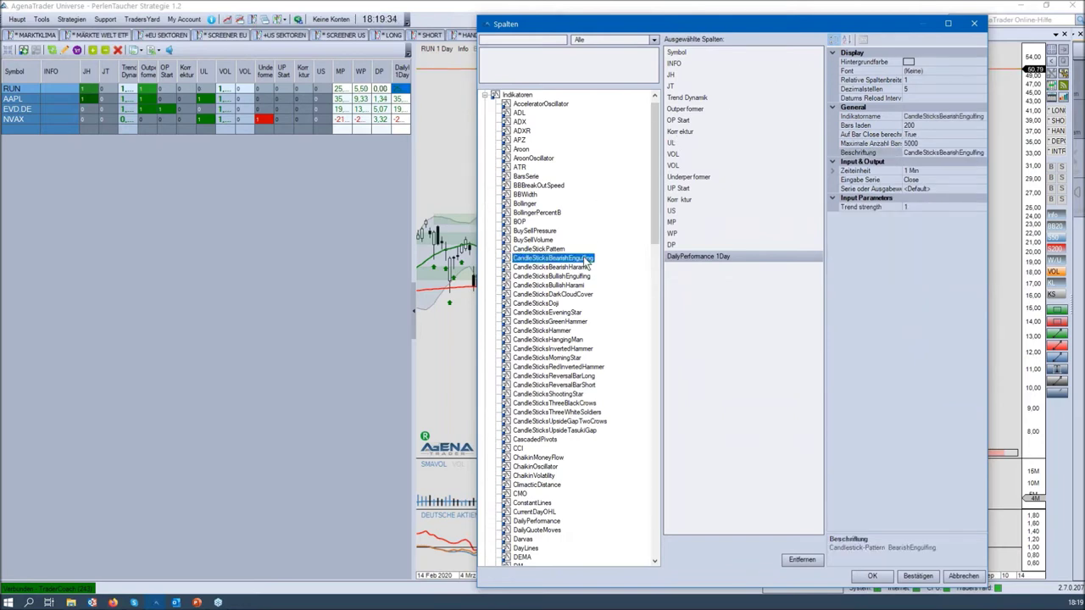
click(974, 23)
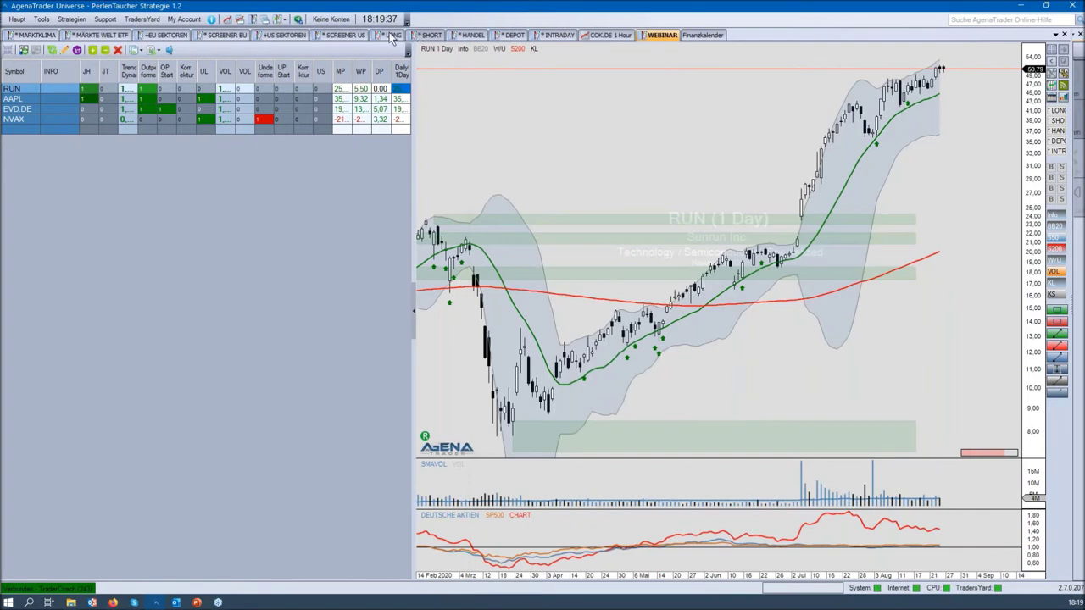
Open the online help for indicators
click(109, 21)
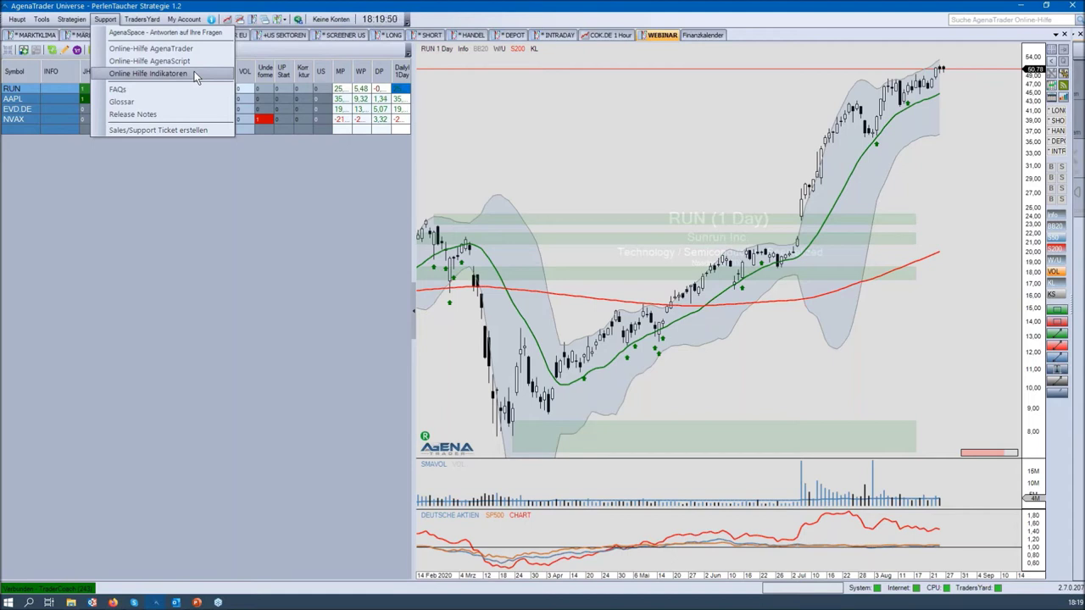
click(195, 74)
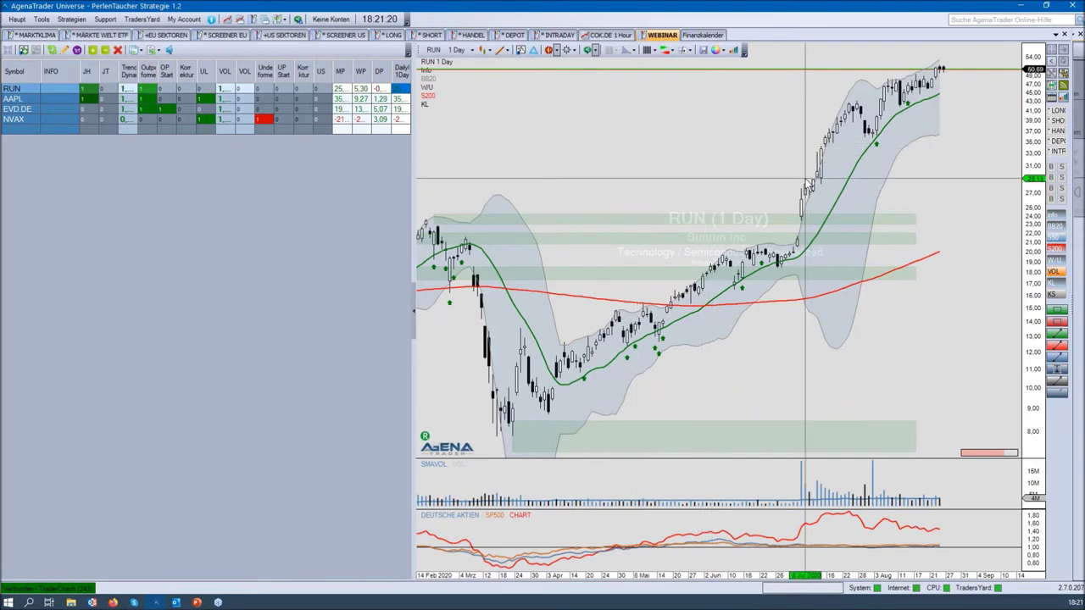
Add a price alarm at 40.22 to the RUN daily chart
scroll(903, 207, up, 2)
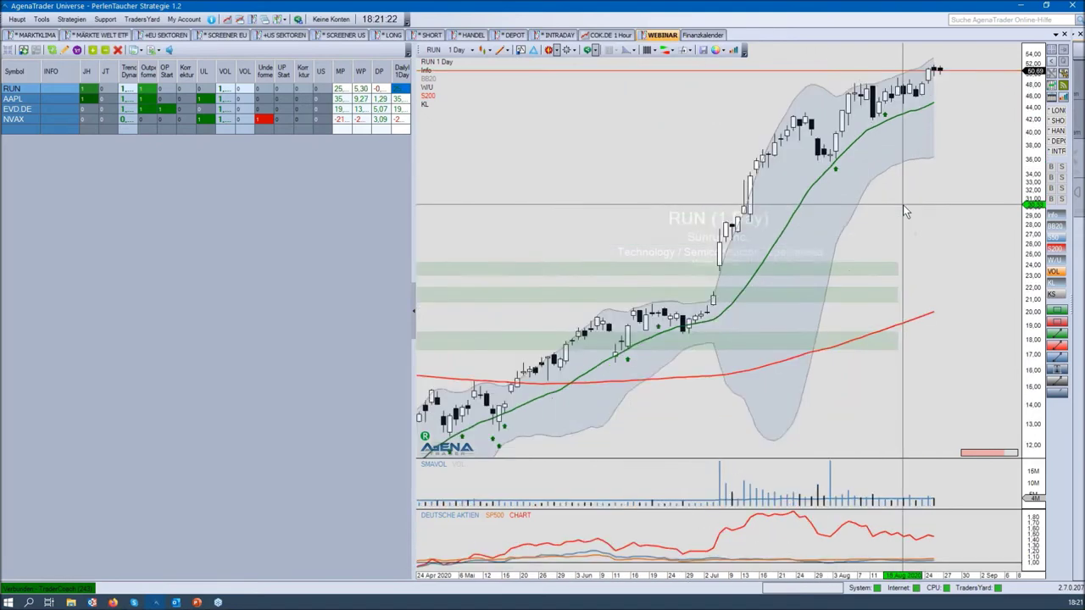
scroll(903, 205, up, 1)
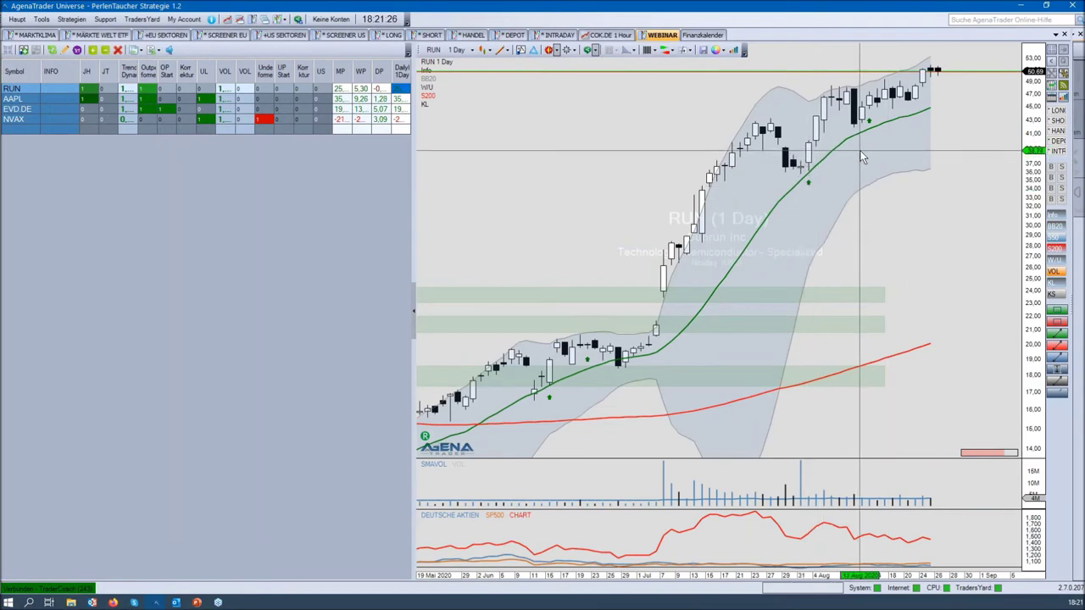
scroll(855, 156, up, 1)
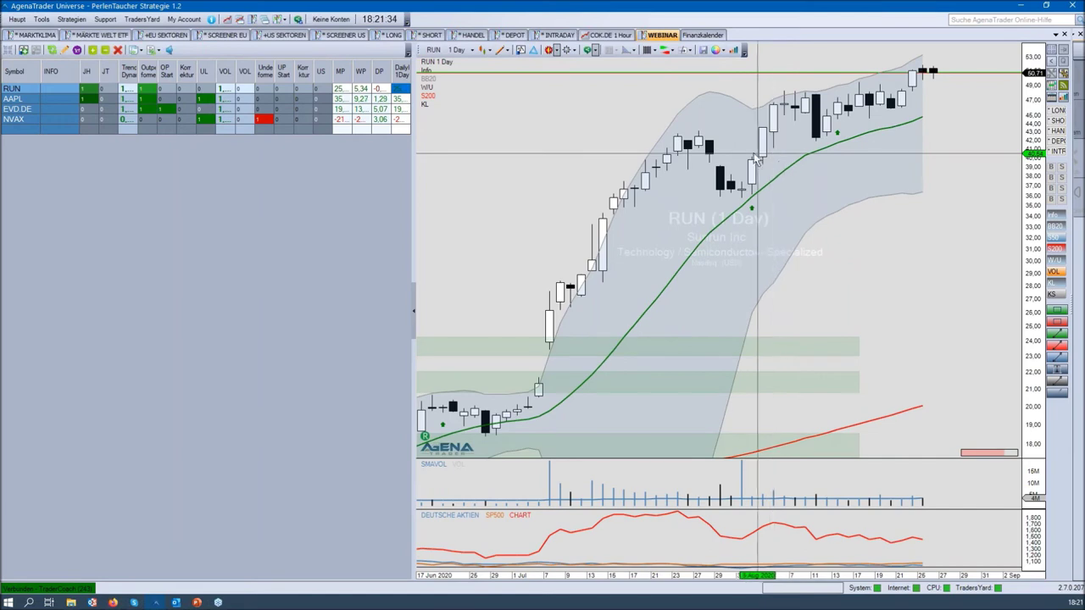
right_click(741, 159)
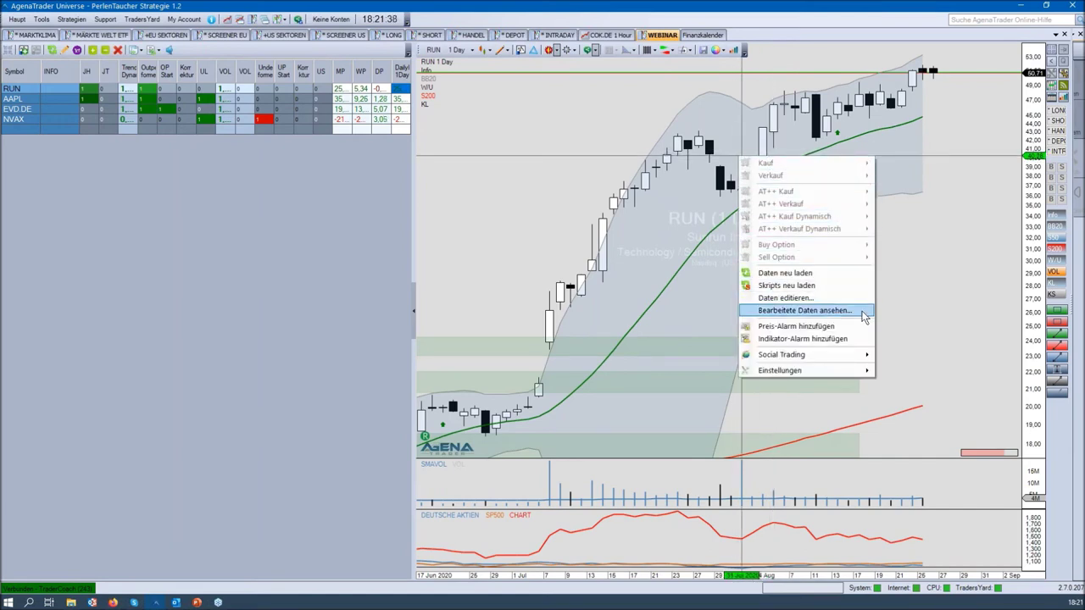
click(861, 331)
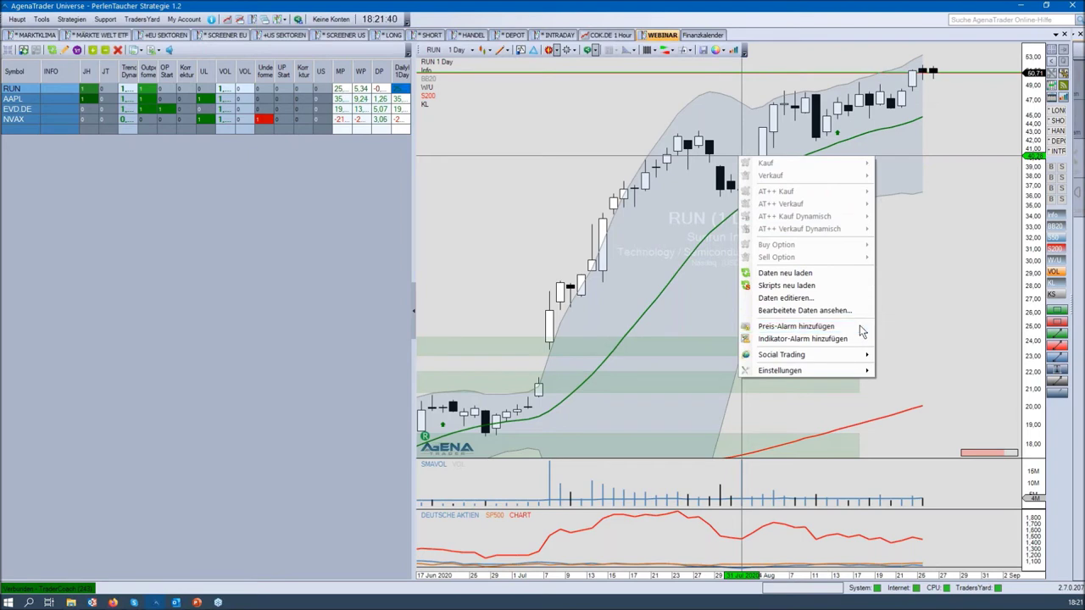
drag(867, 156, 869, 157)
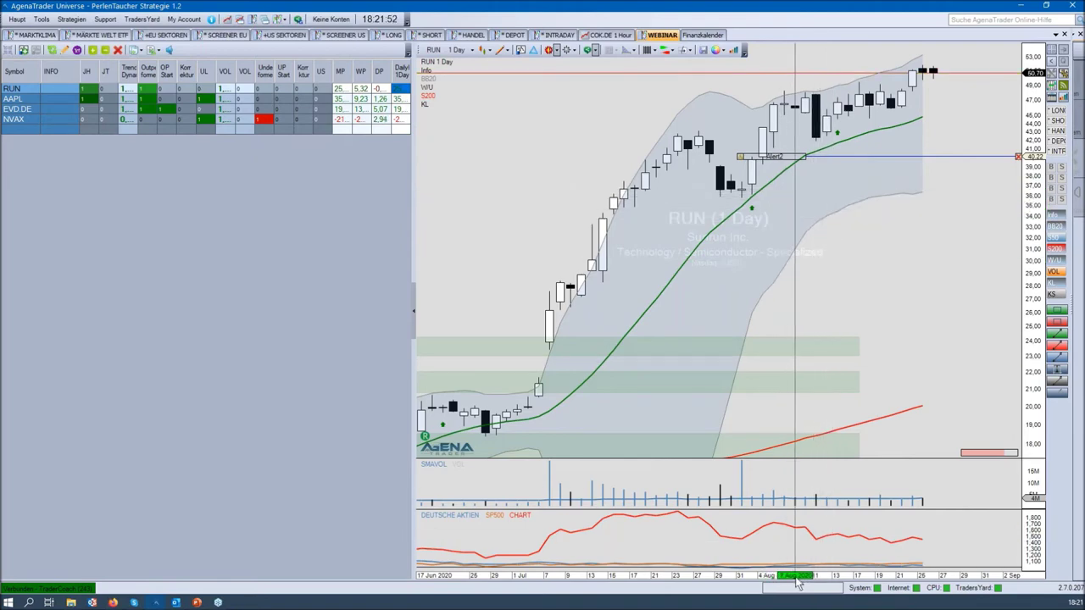
Review the sound choices on the RUN price alarm's chart label and select Alert2.wav
drag(797, 580, 1022, 577)
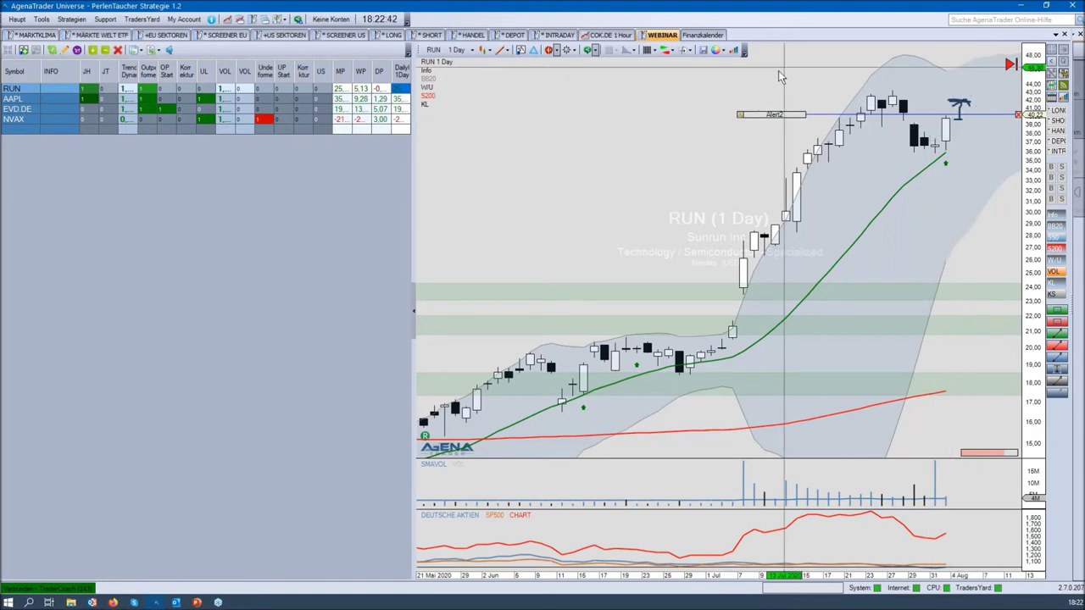
click(771, 113)
click(801, 117)
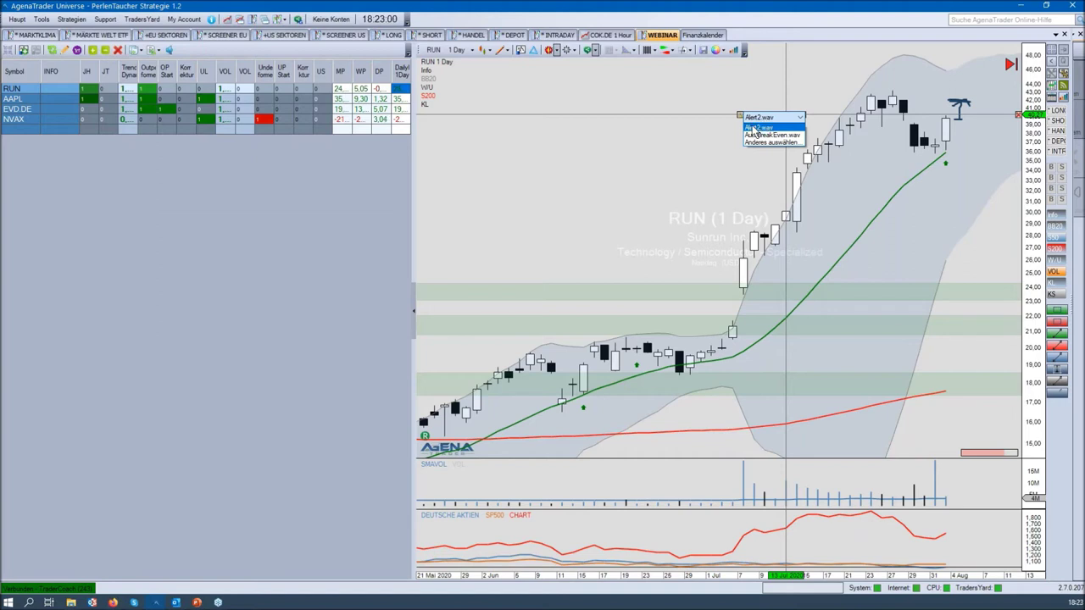
click(743, 127)
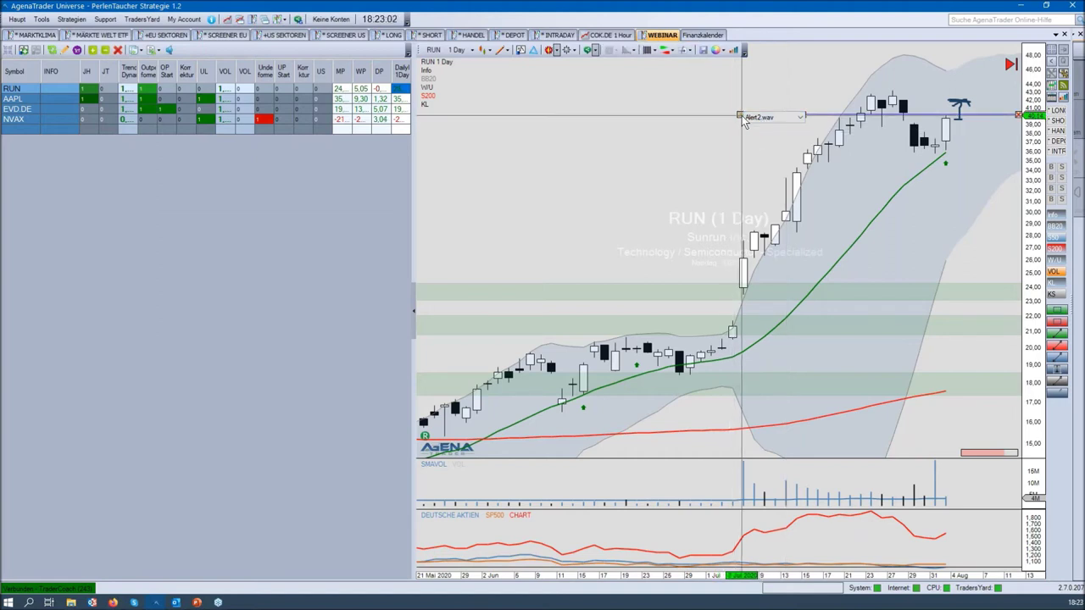
Open the RUN price alarm for editing, set its price to 40.50 and keep Letzter as the price type after reviewing the alternatives
double_click(741, 118)
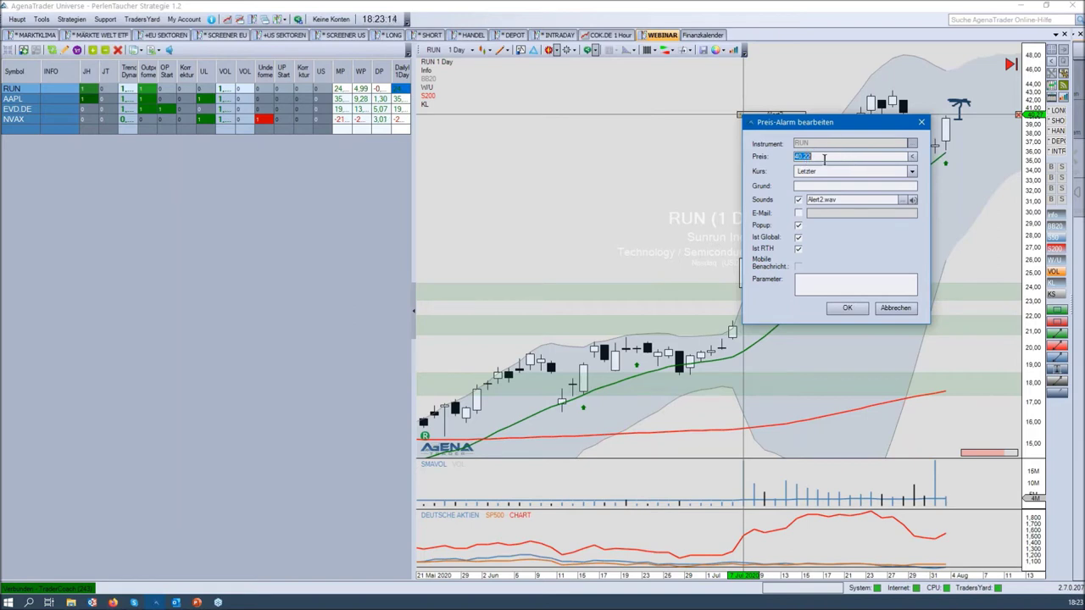
click(822, 158)
key(BackSpace)
key(BackSpace)
text(50)
key(Tab)
click(913, 172)
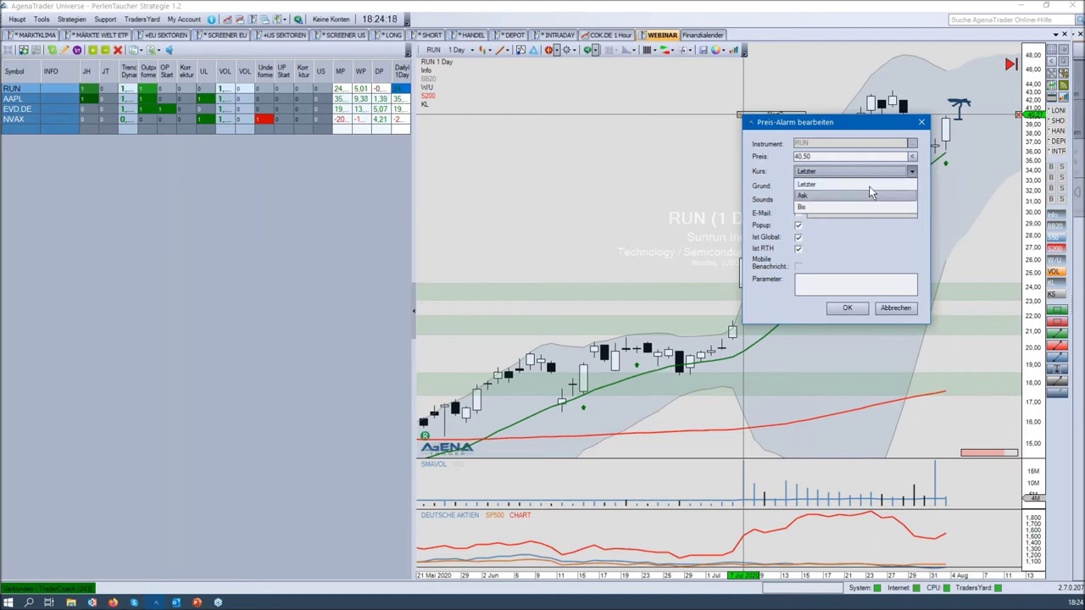
click(924, 171)
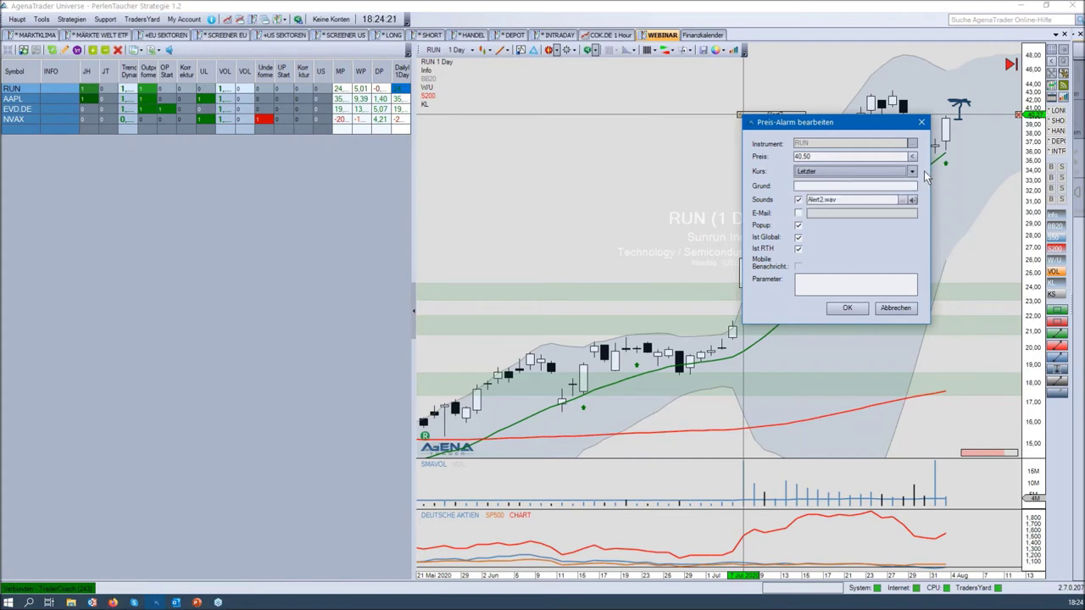
Enter Einstieg as the alarm's reason, enable e-mail notification, toggle the Ist RTH option and save the alarm
click(850, 186)
text(A)
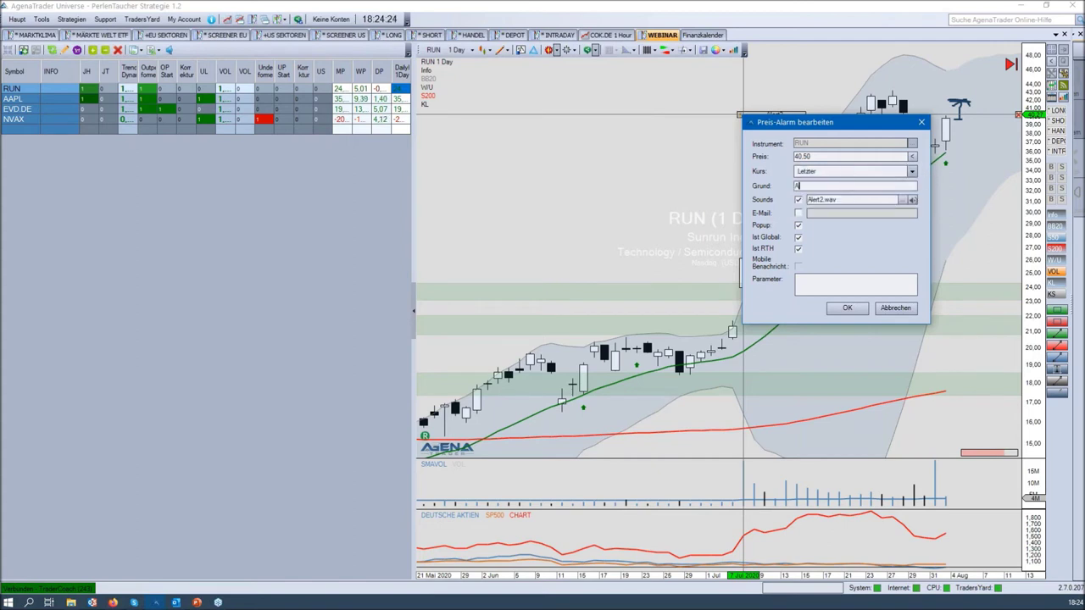
key(BackSpace)
text(Einstieg)
click(799, 215)
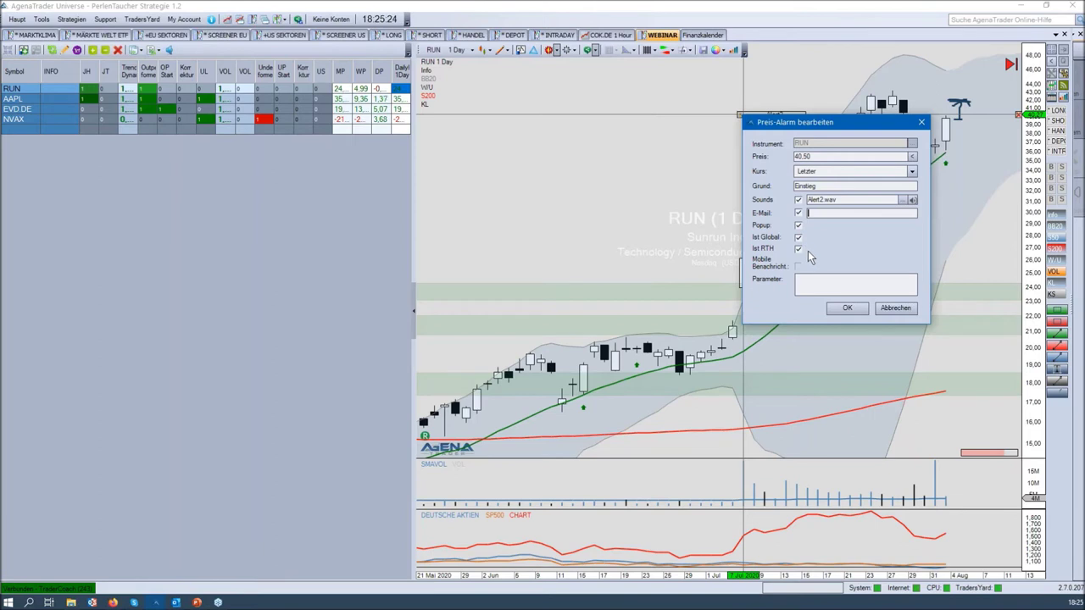
click(801, 253)
click(848, 308)
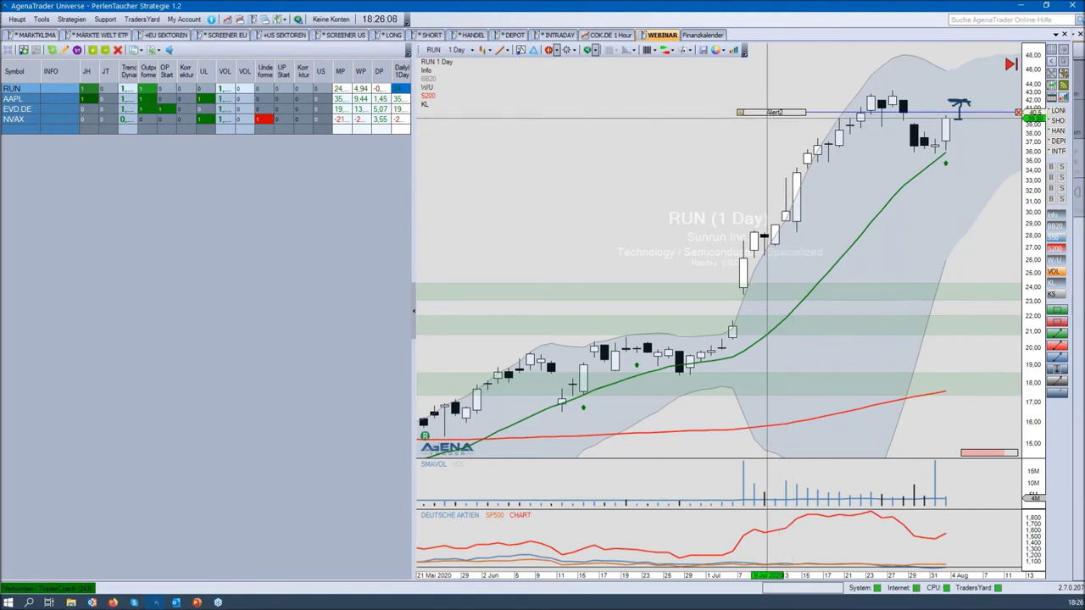
Open the overview list of all price alarms
click(40, 21)
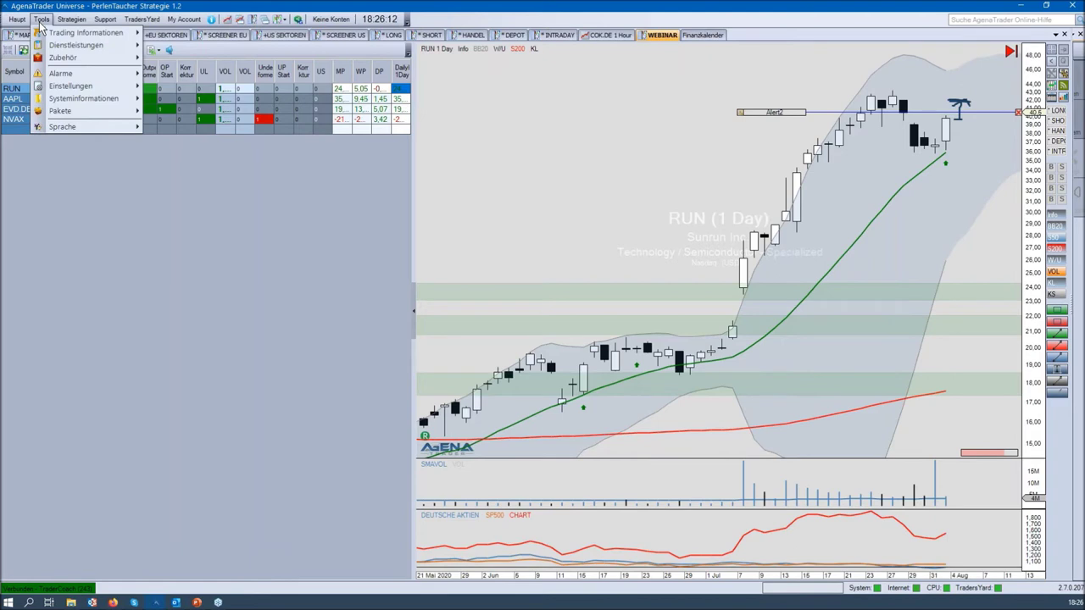
mouse_move(40, 29)
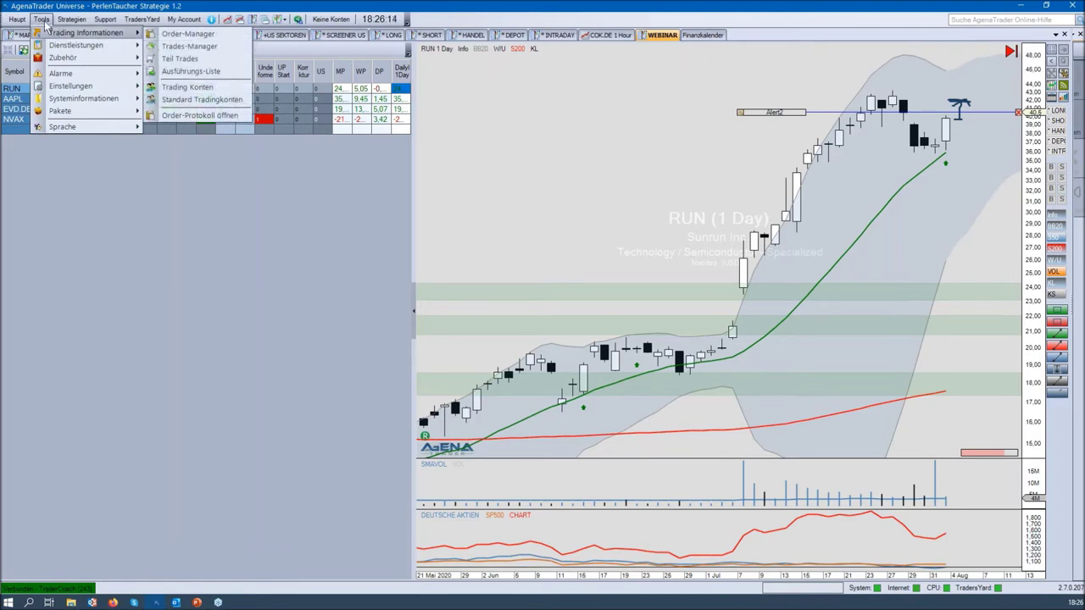
mouse_move(123, 76)
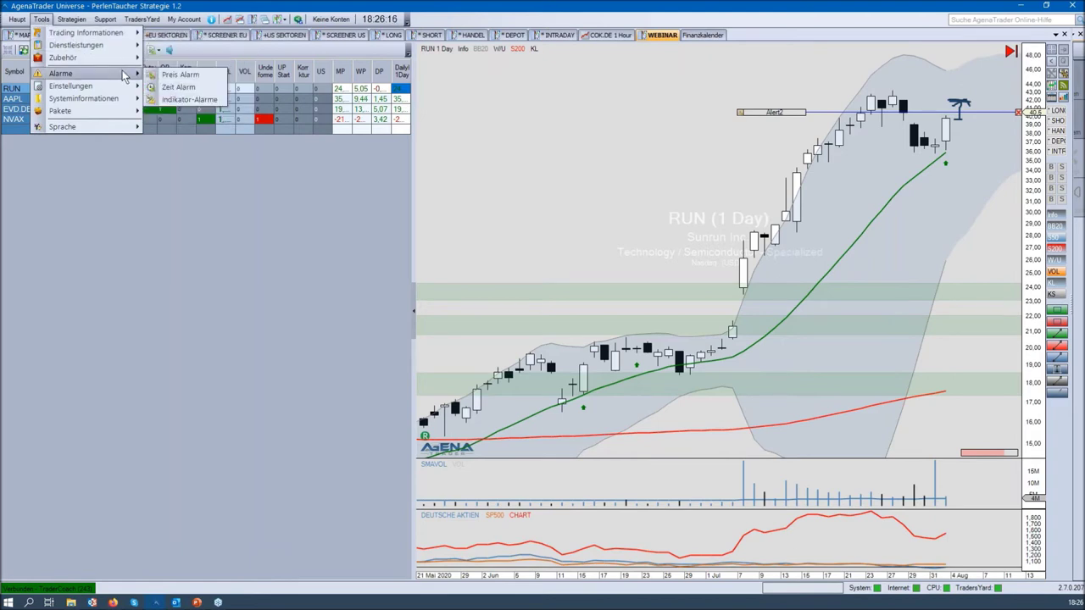
click(189, 77)
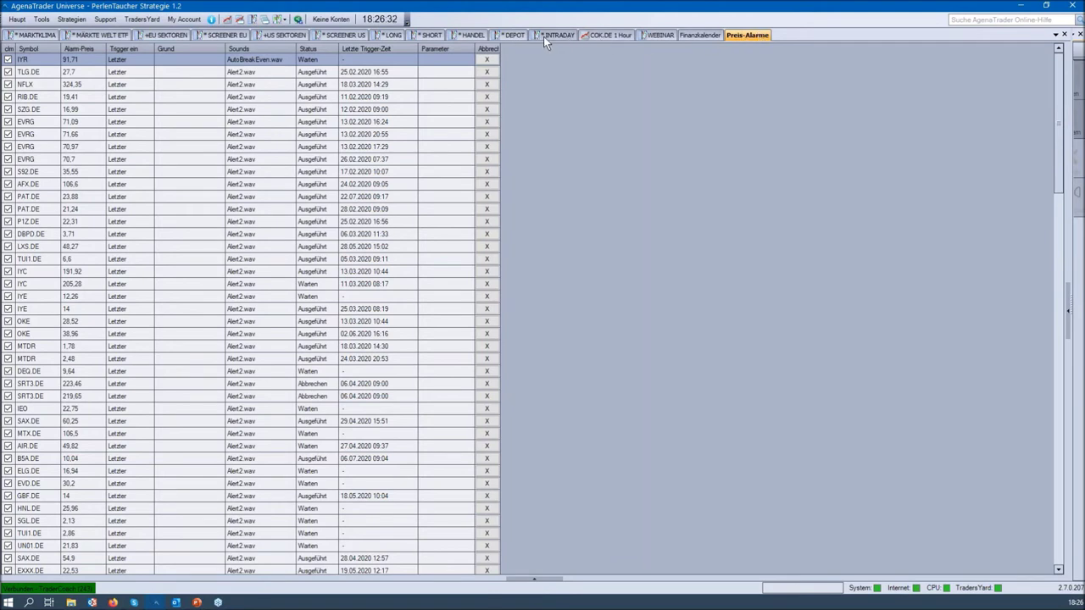
Switch briefly to the WEBINAR workspace and back, then look through the price alarm list's symbols, prices, statuses and last trigger times
click(672, 35)
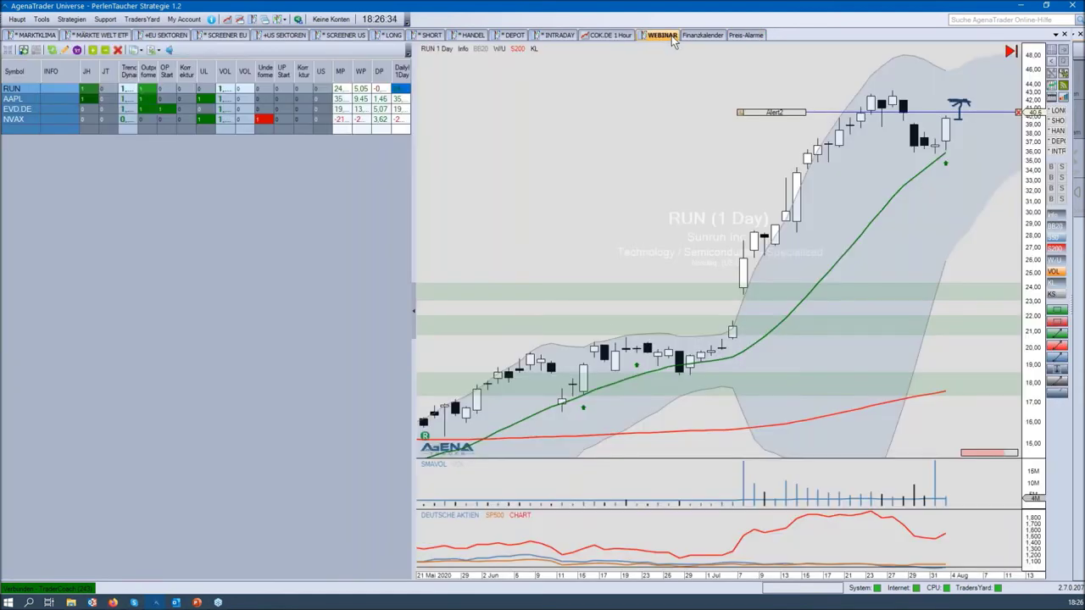
click(745, 35)
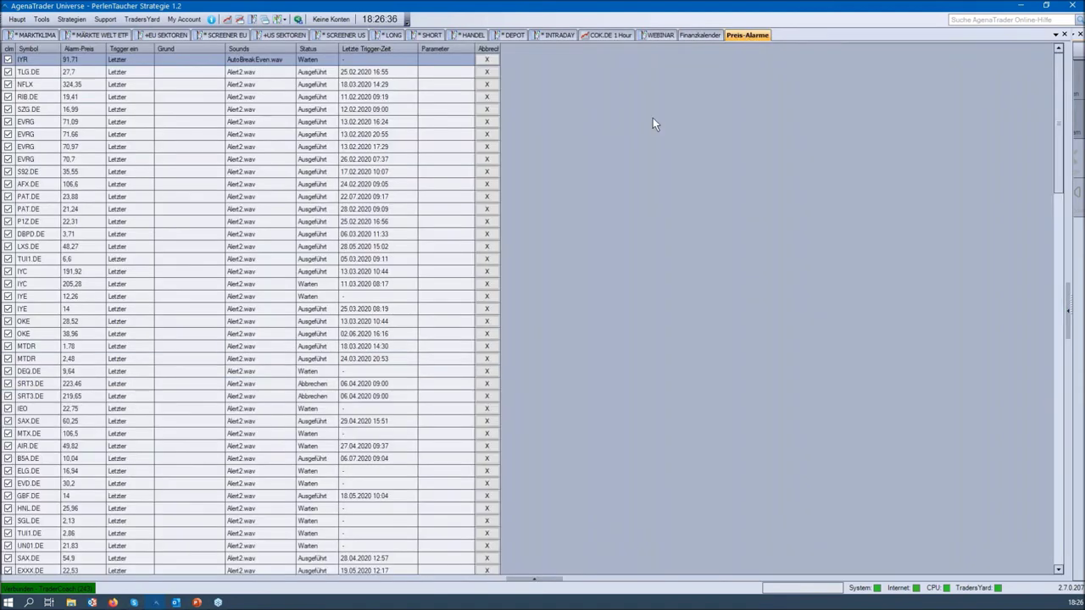
scroll(254, 165, down, 8)
scroll(252, 172, down, 20)
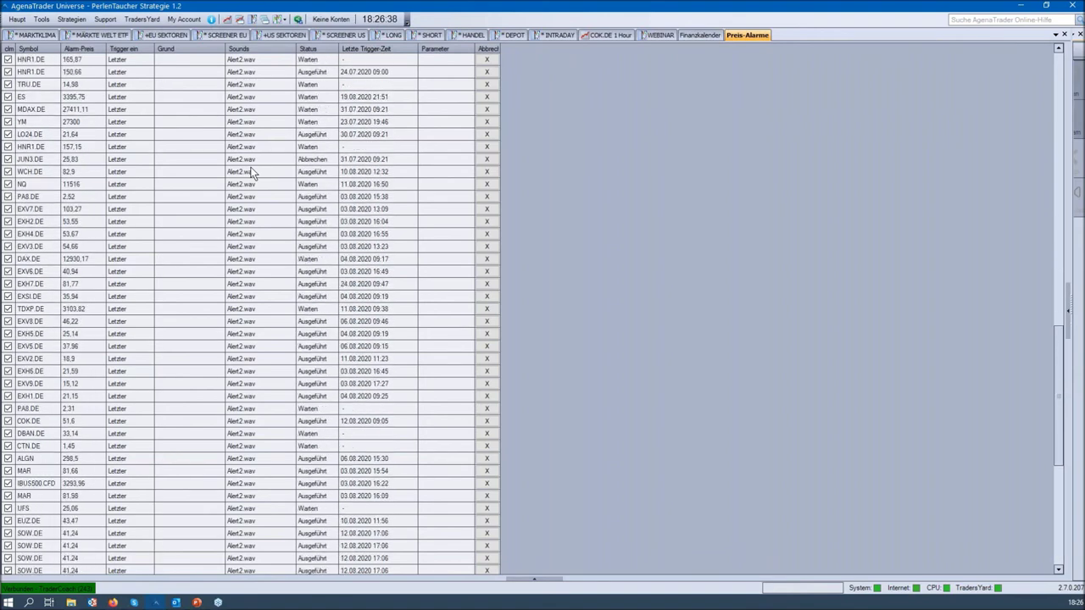
scroll(252, 172, down, 5)
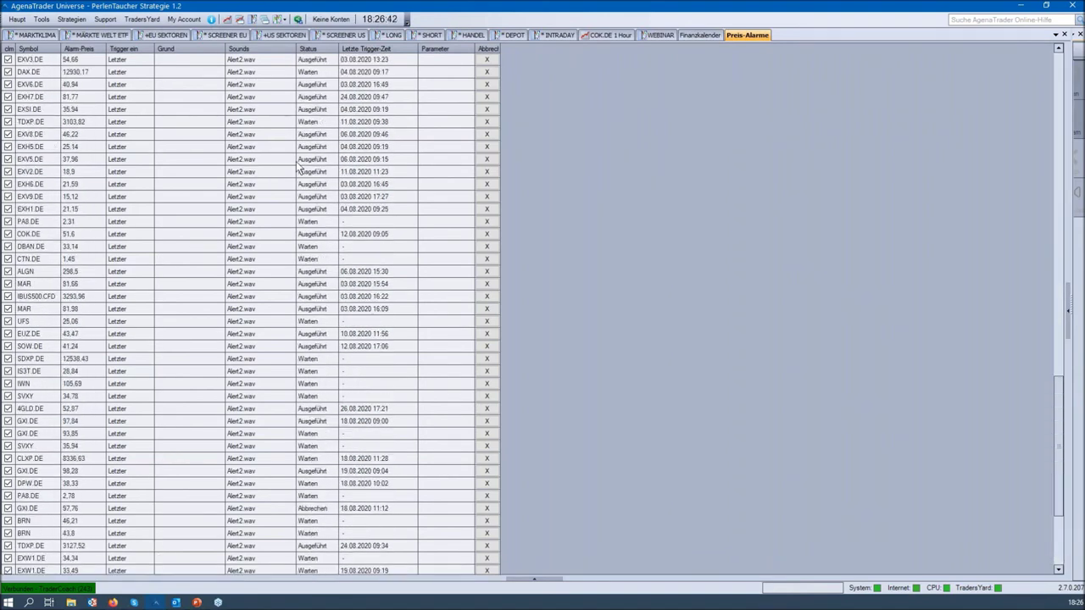
scroll(298, 167, up, 12)
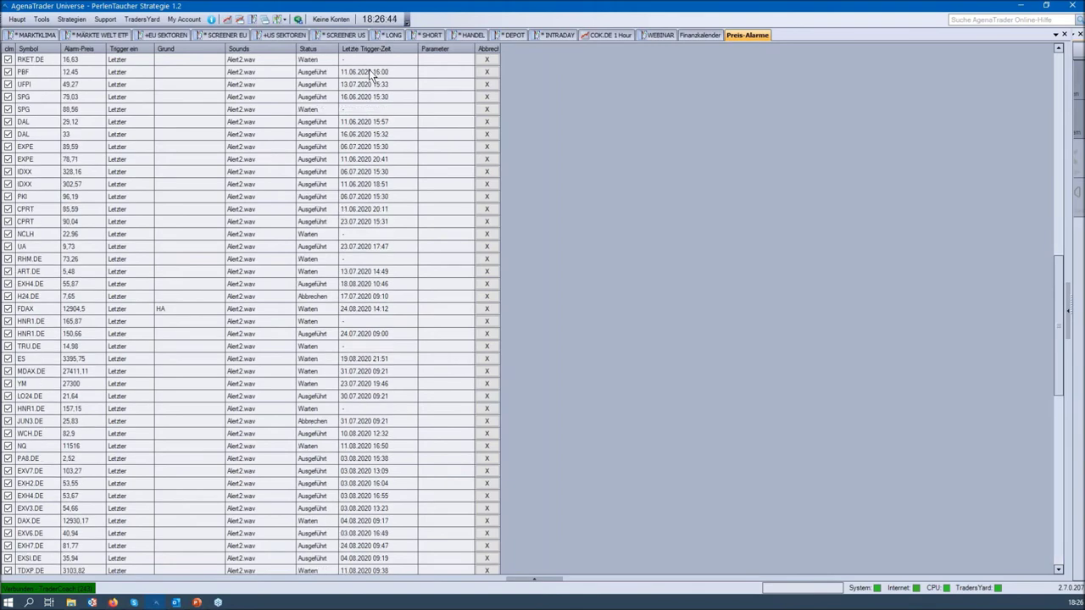
scroll(439, 109, up, 11)
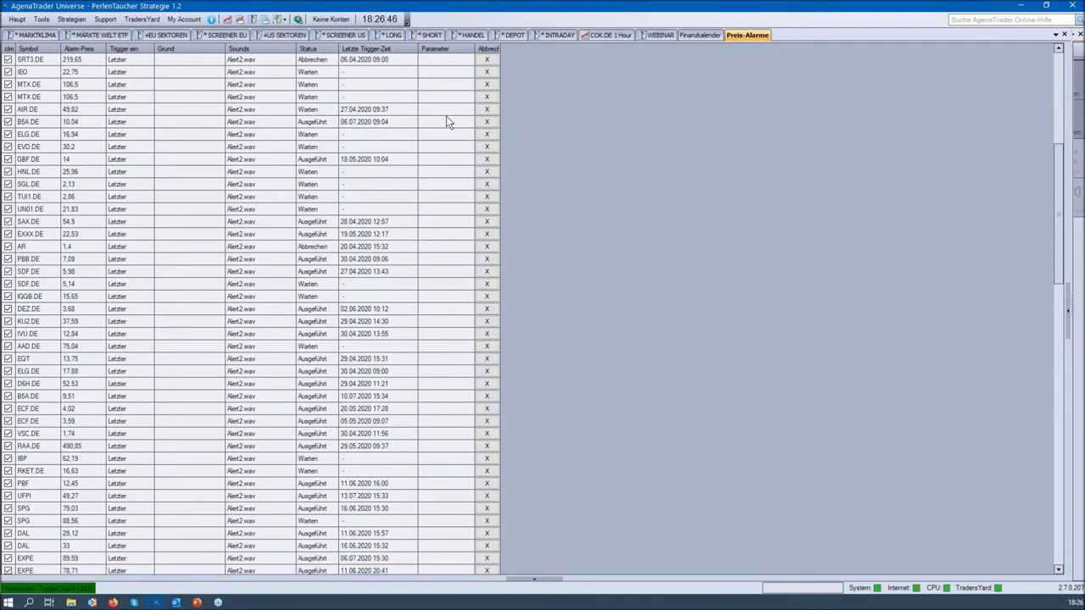
scroll(447, 122, up, 9)
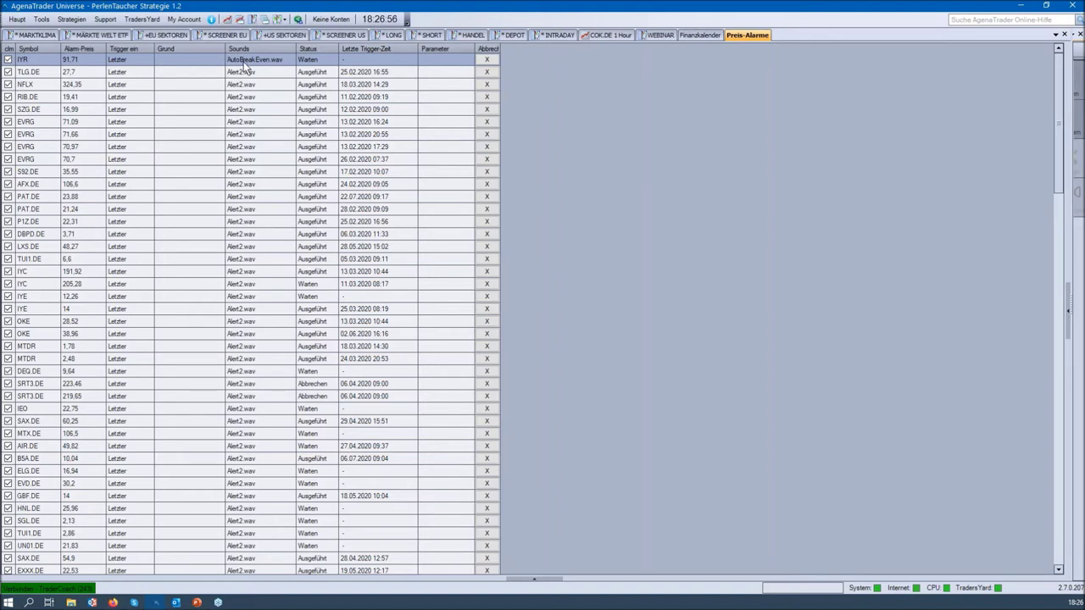
Review the actions available for an alarm entry, then select the NFLX alarm and reveal the linked chart beside the list
right_click(185, 66)
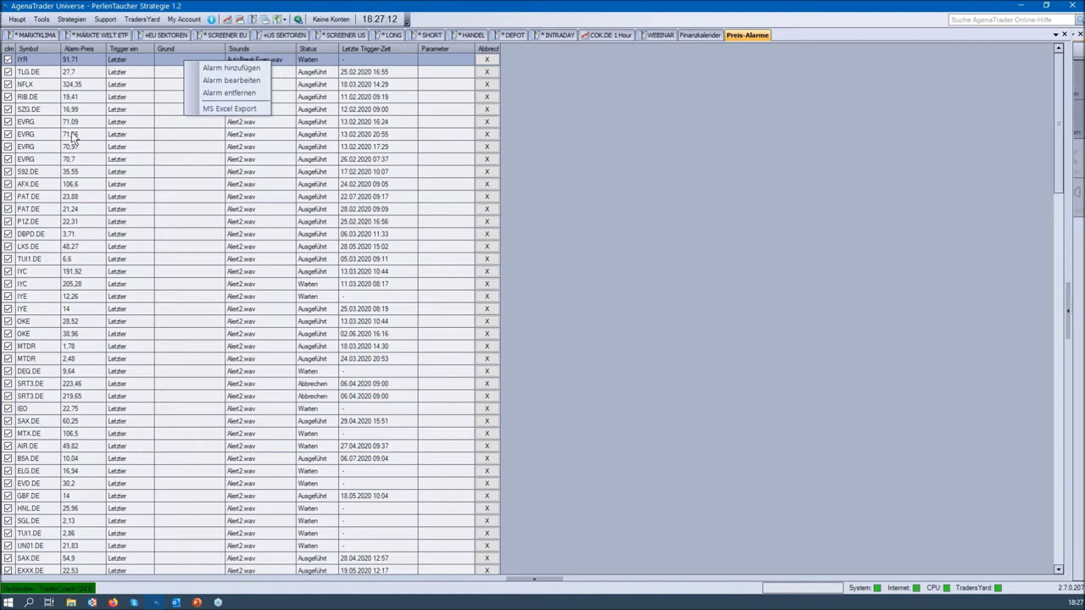
click(96, 84)
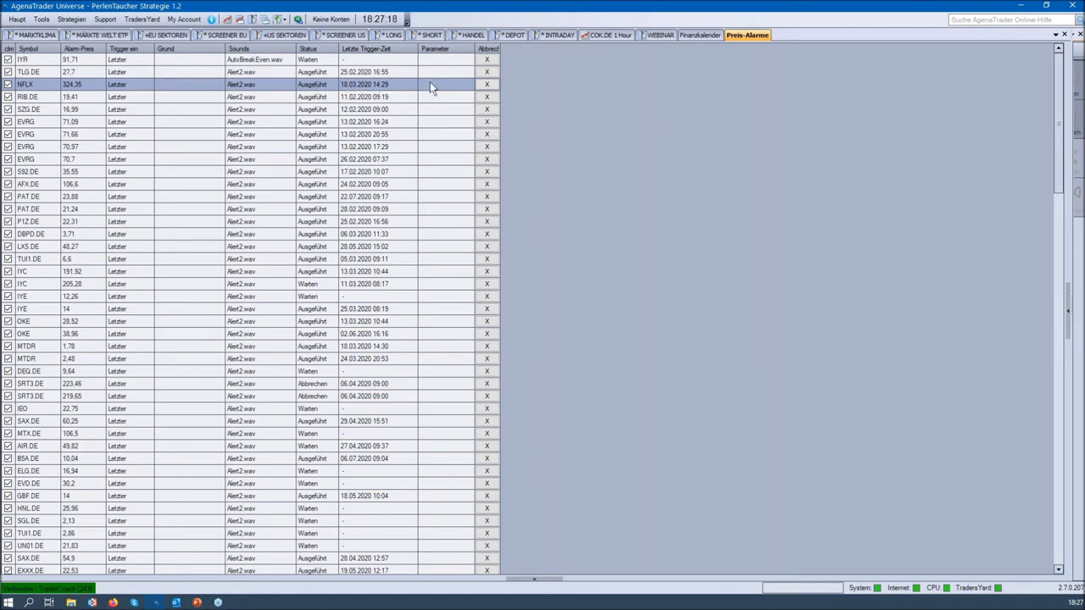
click(1070, 313)
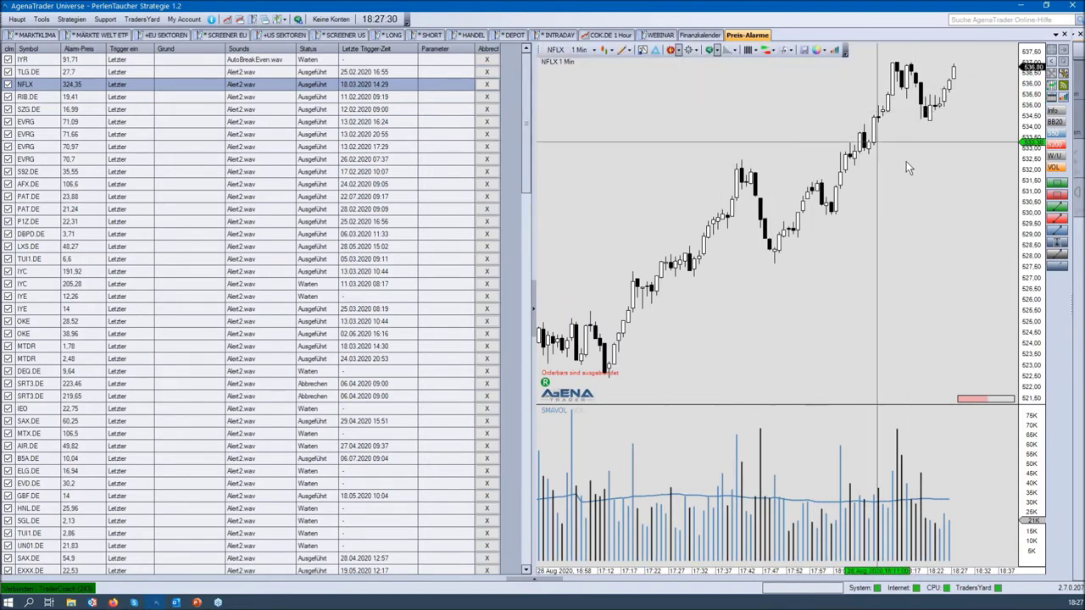
scroll(937, 188, down, 2)
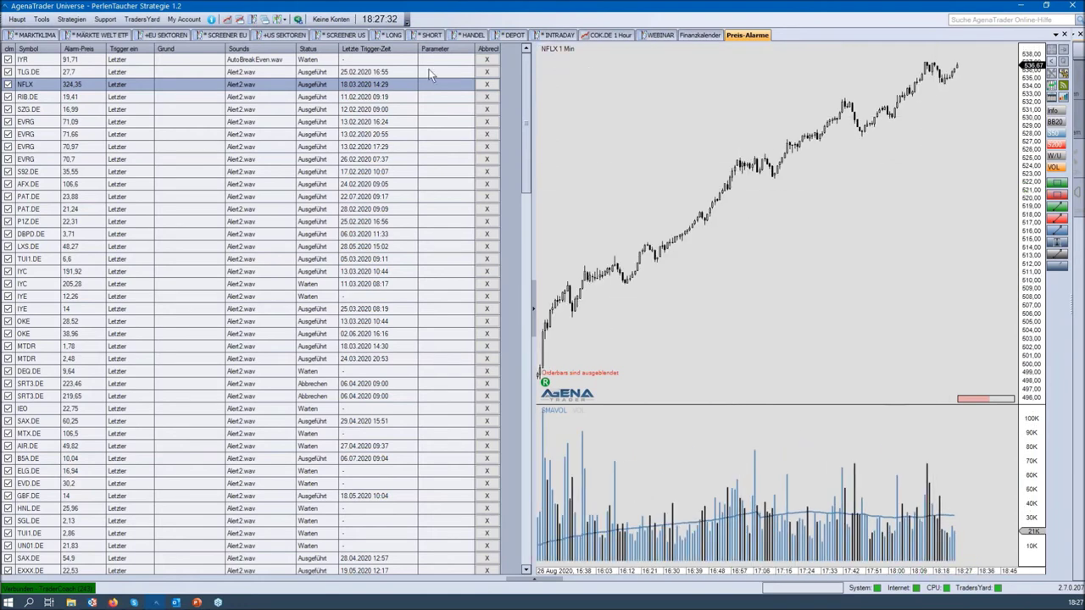
View the linked charts of the RIB.DE, EVRG and S92.DE alarms, showing the BB20 indicator on the chart
click(364, 99)
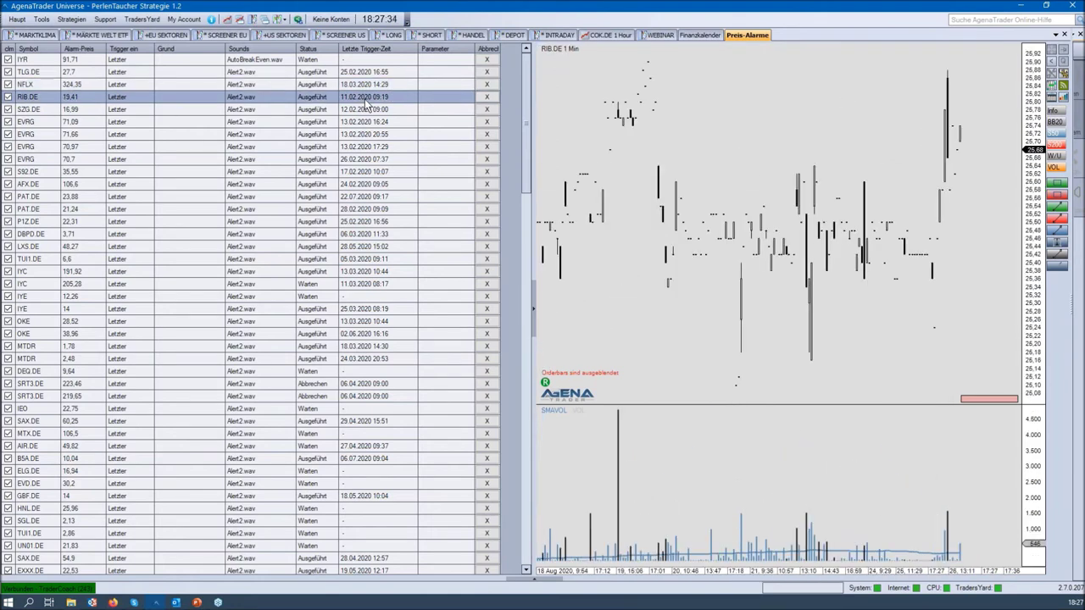
click(382, 124)
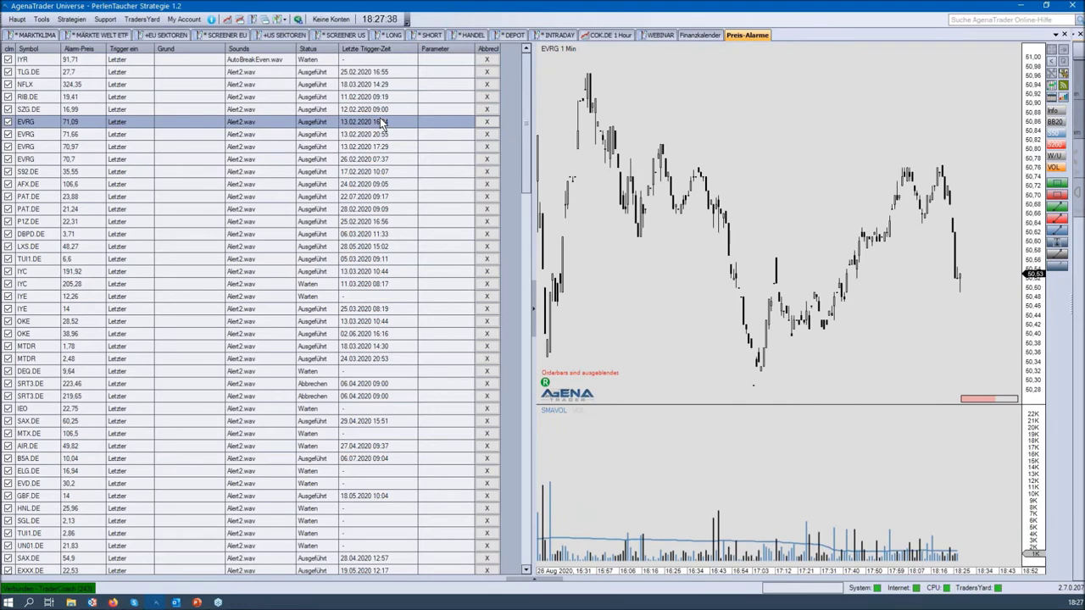
click(1057, 125)
click(1056, 156)
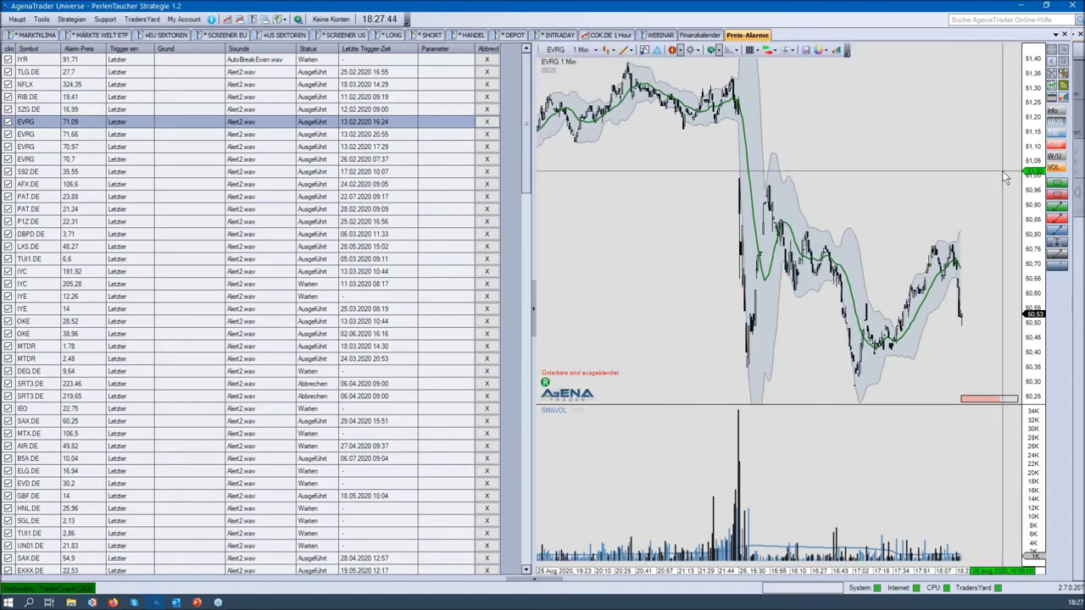
click(373, 161)
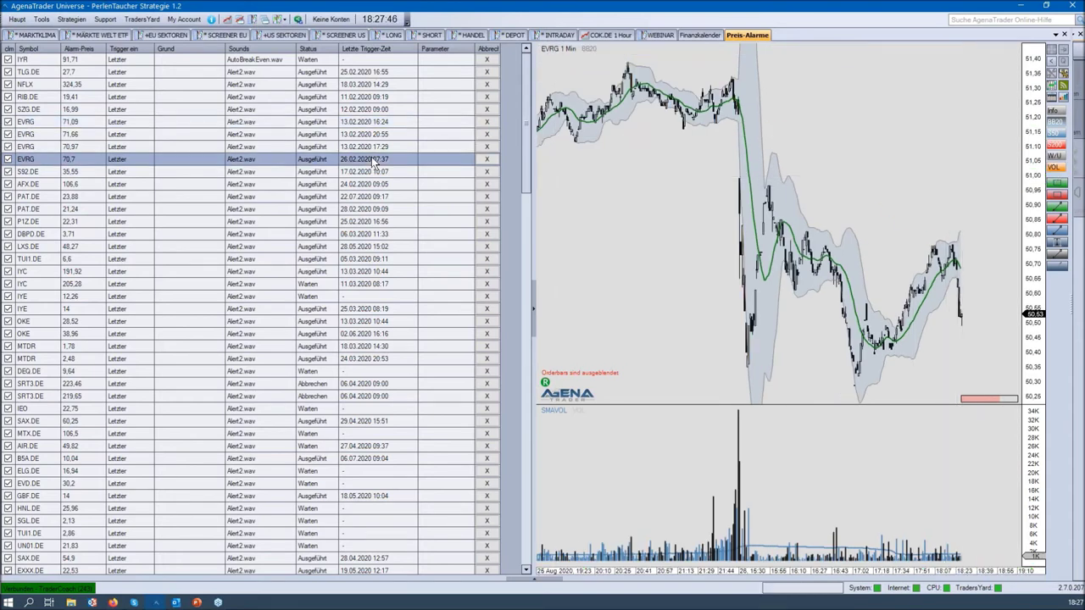
click(341, 172)
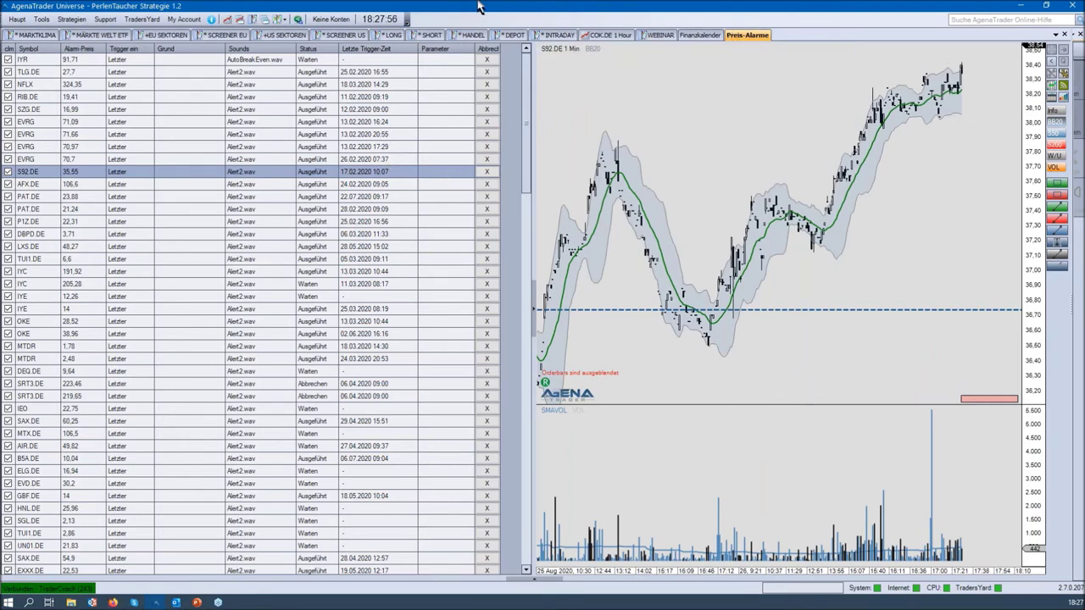
Close the Preis-Alarme list and return to the WEBINAR workspace with the RUN chart
right_click(745, 38)
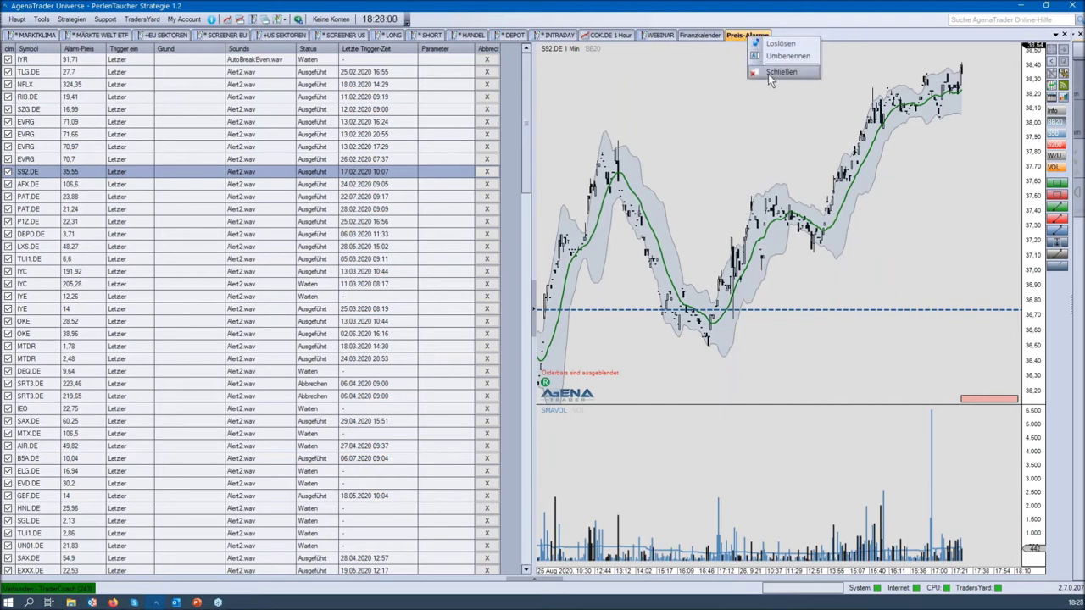
click(768, 72)
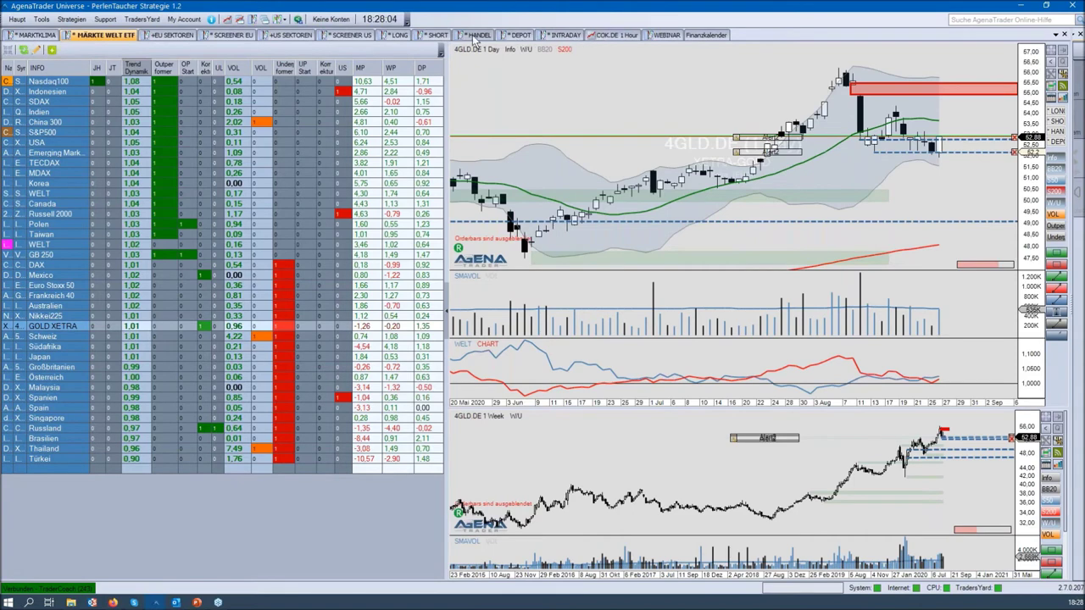
click(659, 34)
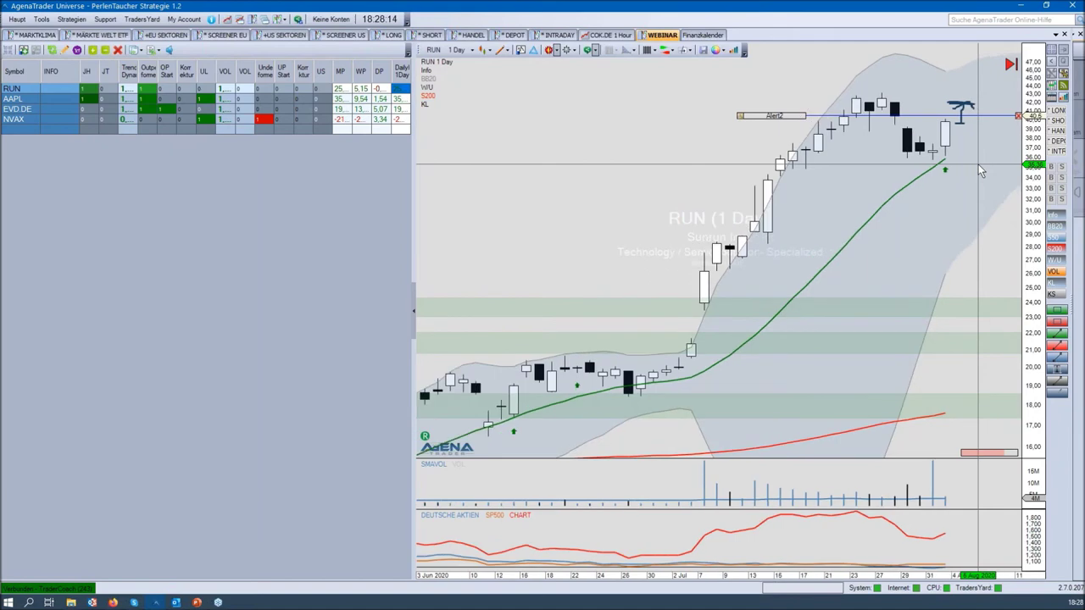
Restore the RUN daily chart beside its weekly and hourly charts, and raise its Alert2 price alarm to about 50.7 near the latest candles
click(1055, 54)
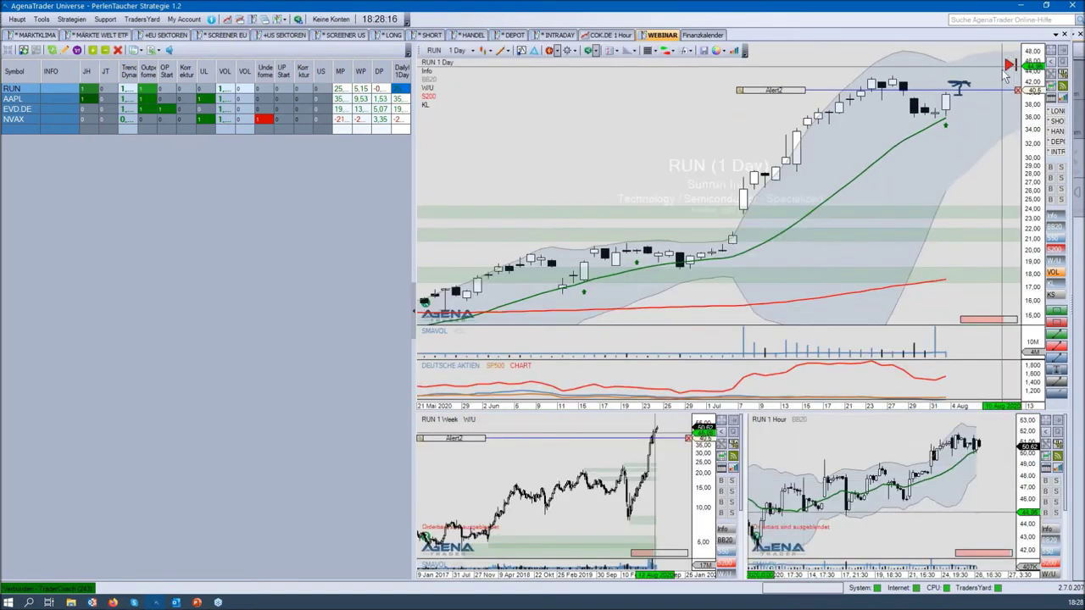
scroll(962, 100, up, 3)
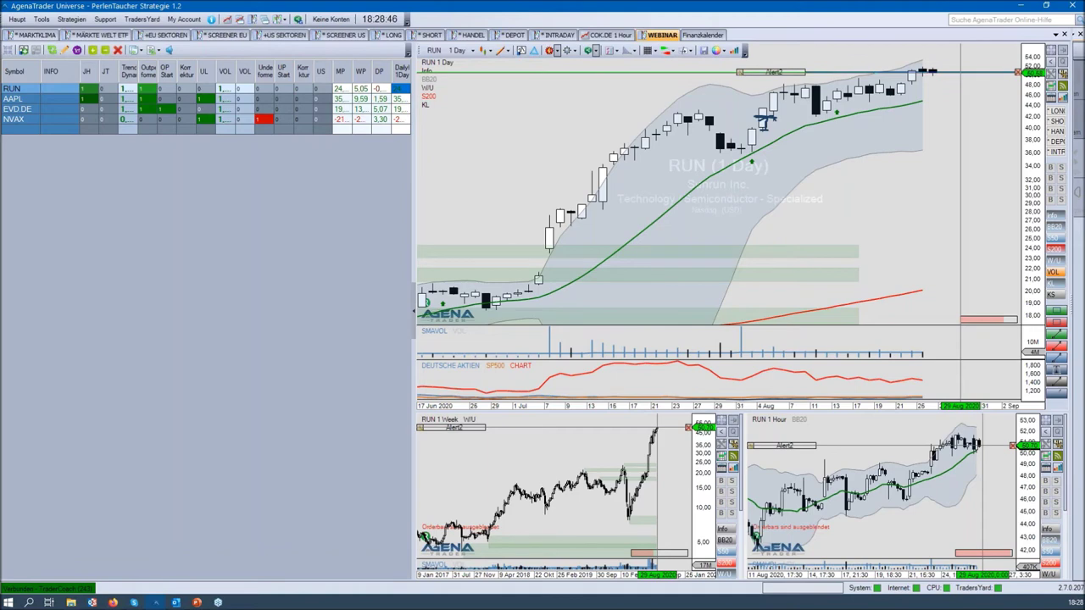
scroll(942, 85, up, 6)
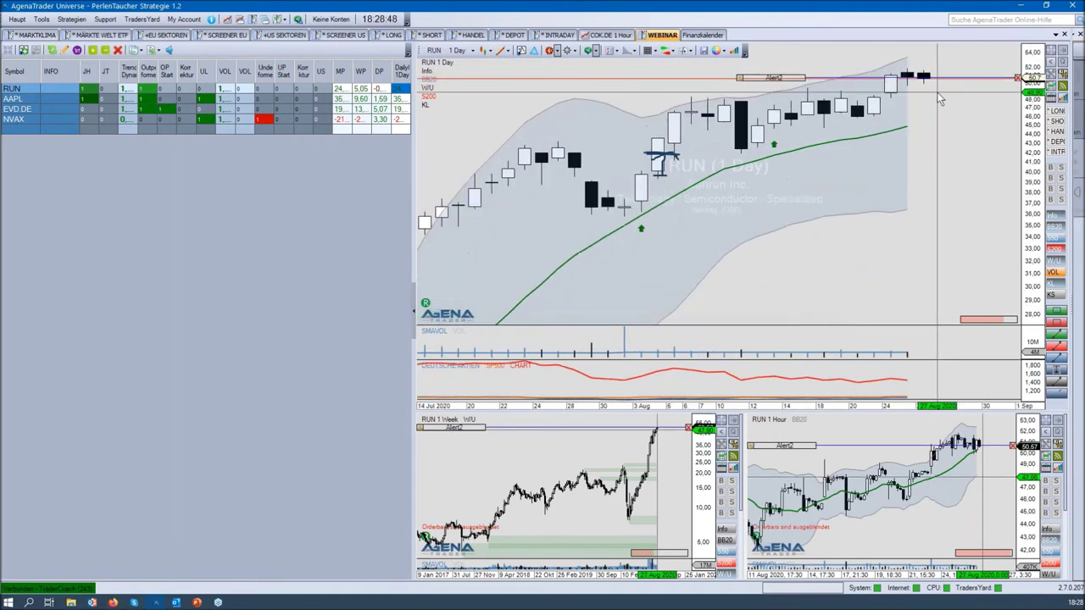